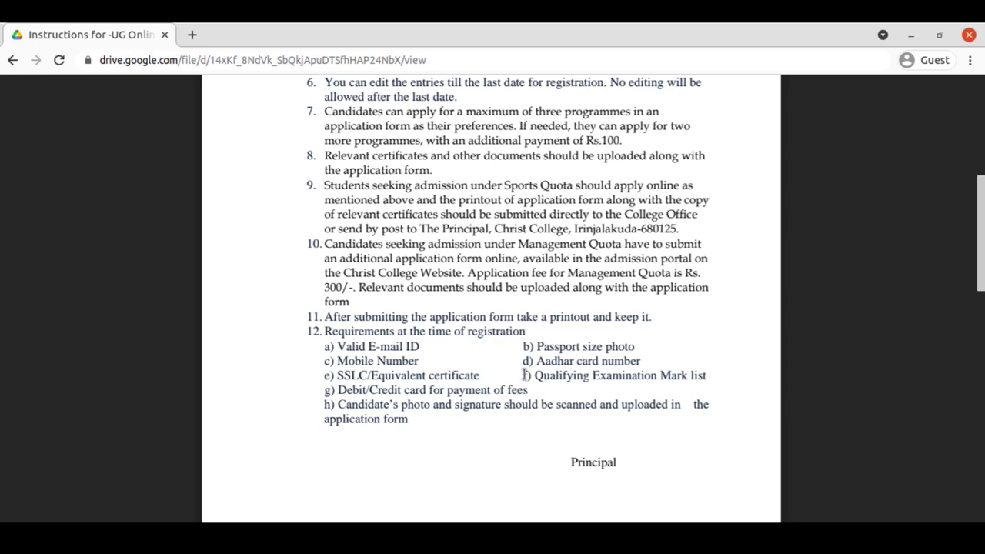
- Skim the online registration instructions, return to the UG admission page, and open the new applicant registration form
scroll(524, 375, up, 5)
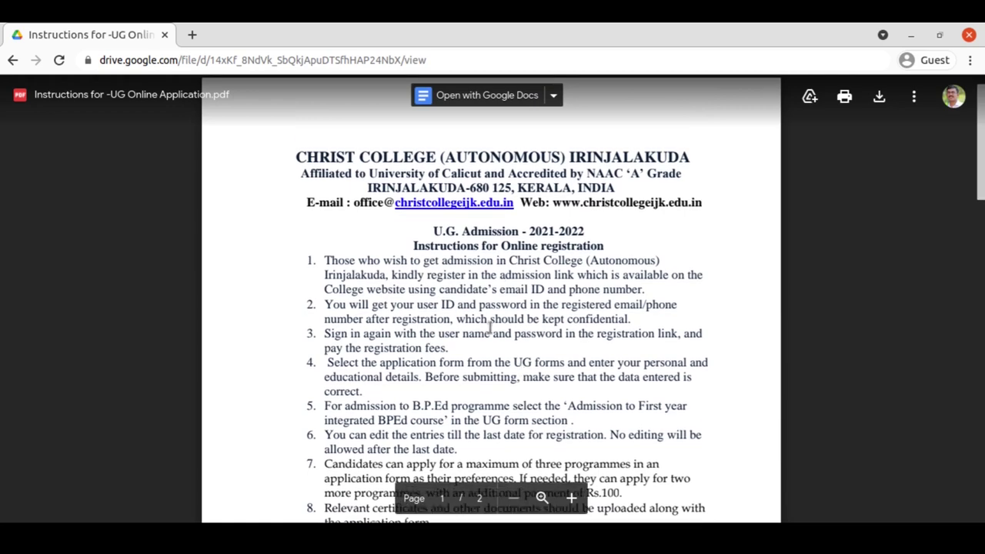
scroll(502, 285, down, 8)
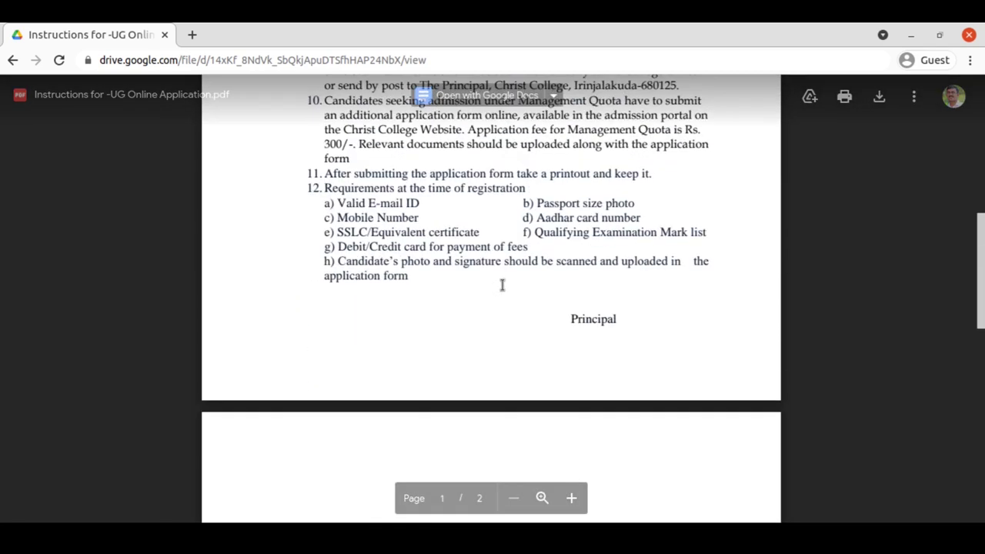
click(12, 61)
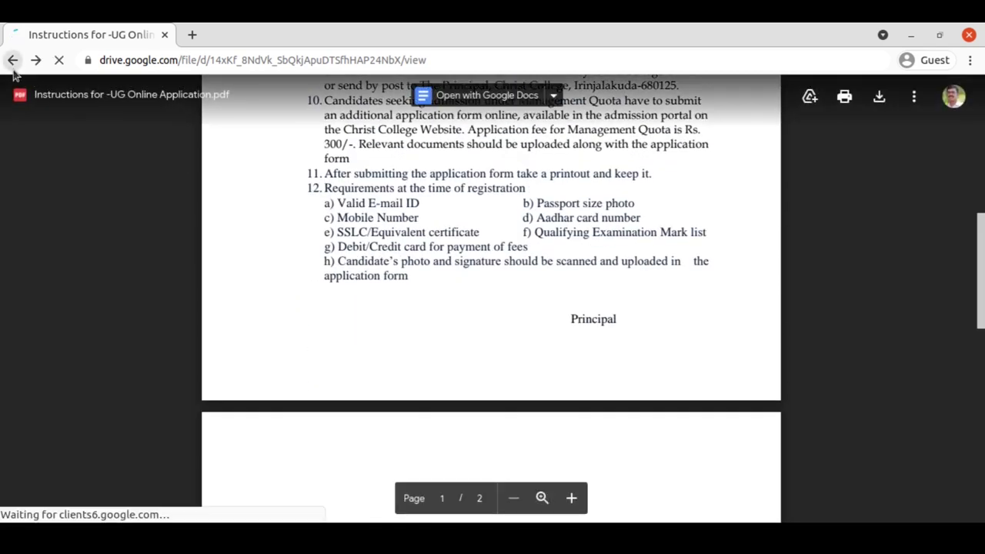
scroll(203, 243, down, 3)
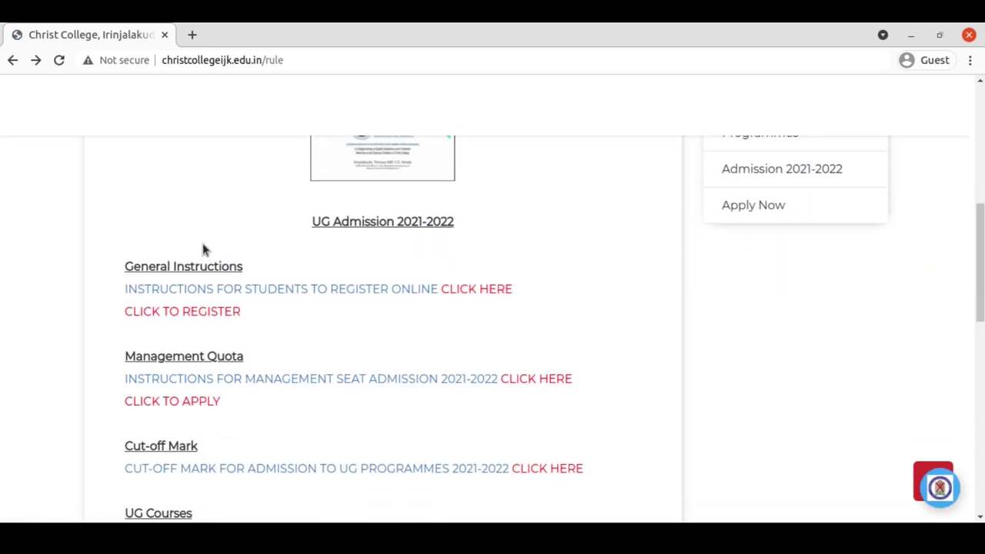
click(189, 316)
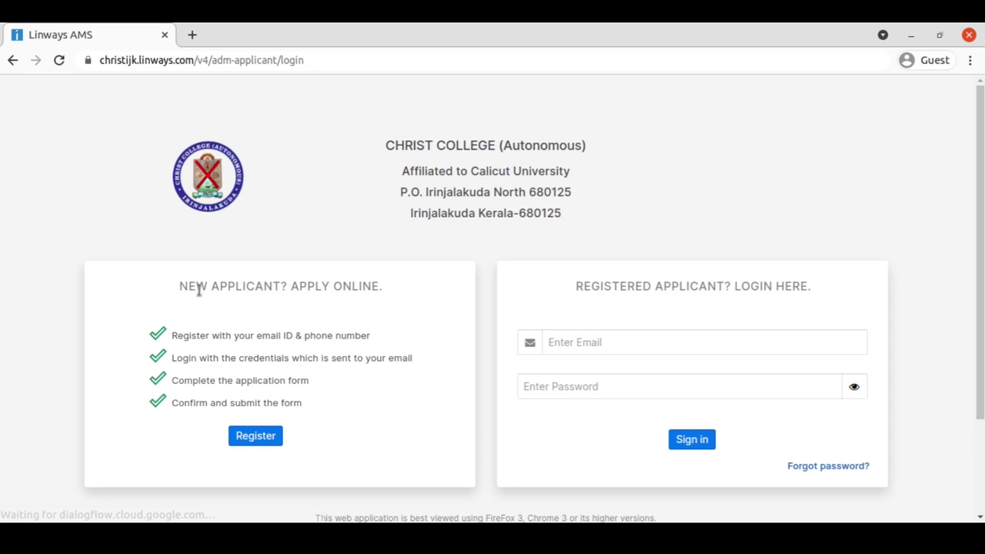
click(258, 443)
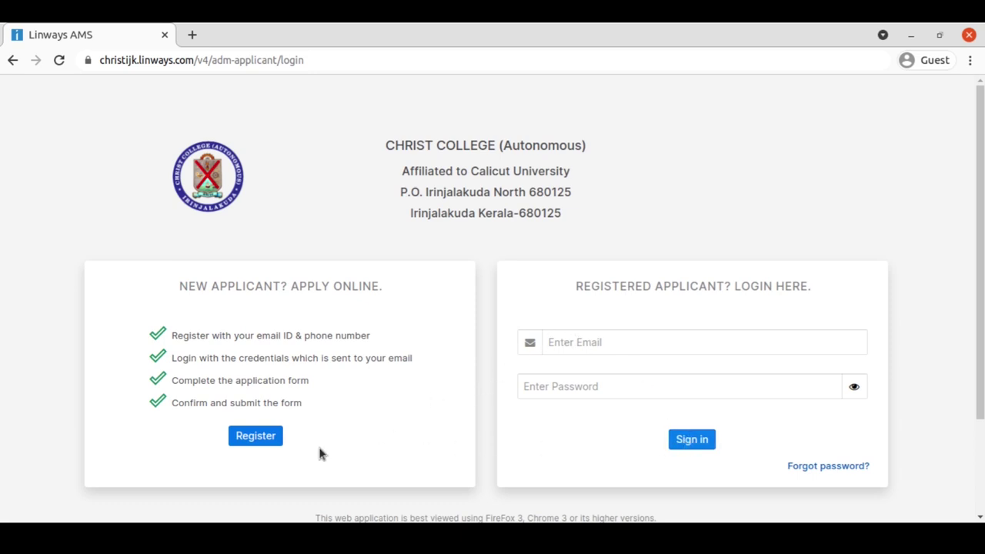
click(256, 440)
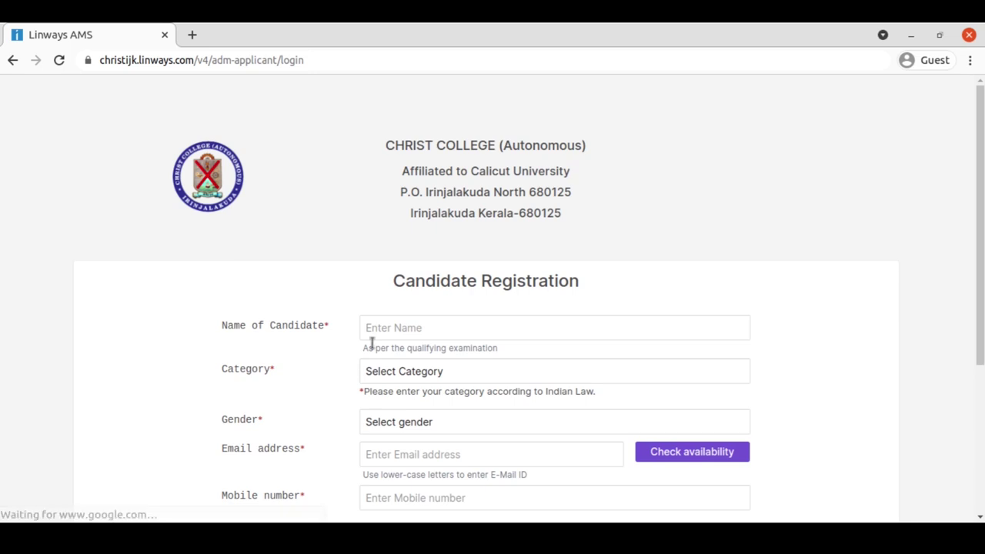
- Fill in the candidate registration with the candidate's name, category GENERAL, gender MALE, email address and mobile number
click(392, 329)
scroll(408, 330, down, 2)
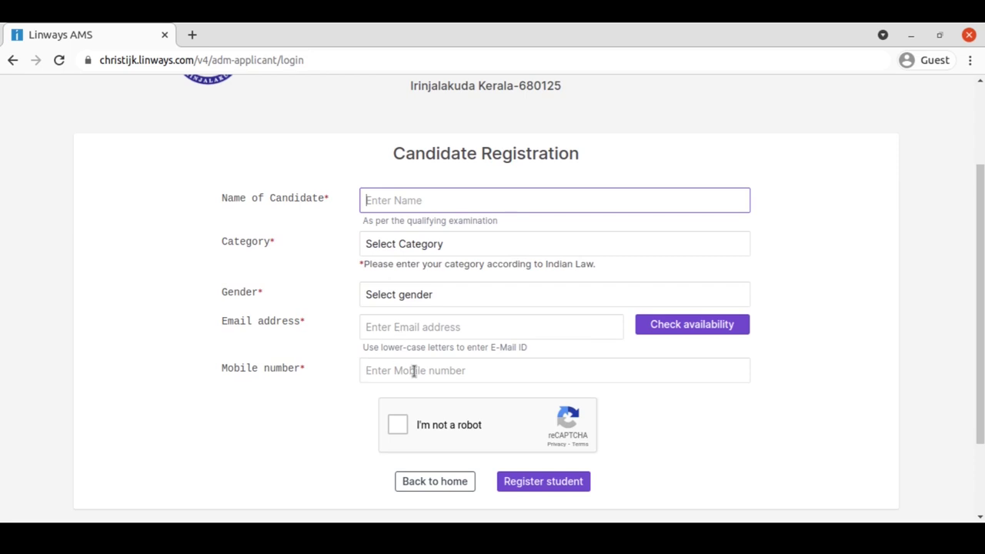
scroll(414, 371, up, 2)
scroll(413, 371, down, 3)
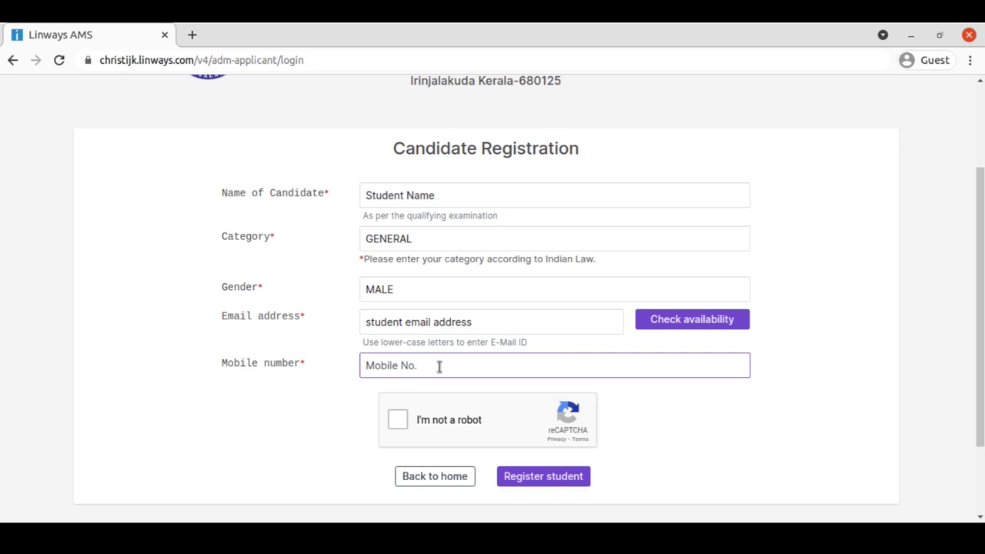
scroll(429, 253, up, 2)
scroll(429, 253, down, 3)
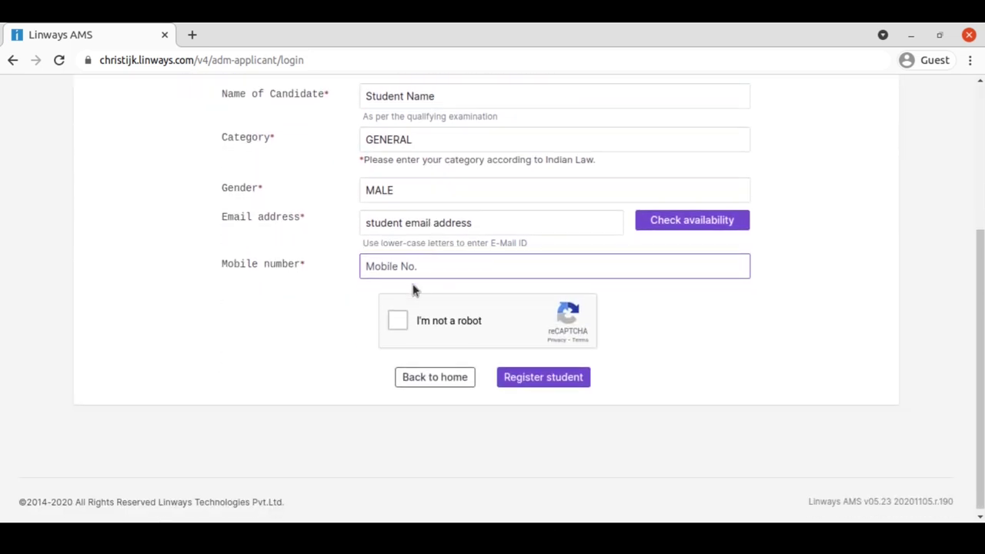
- Complete the reCAPTCHA check and submit the student registration
click(398, 322)
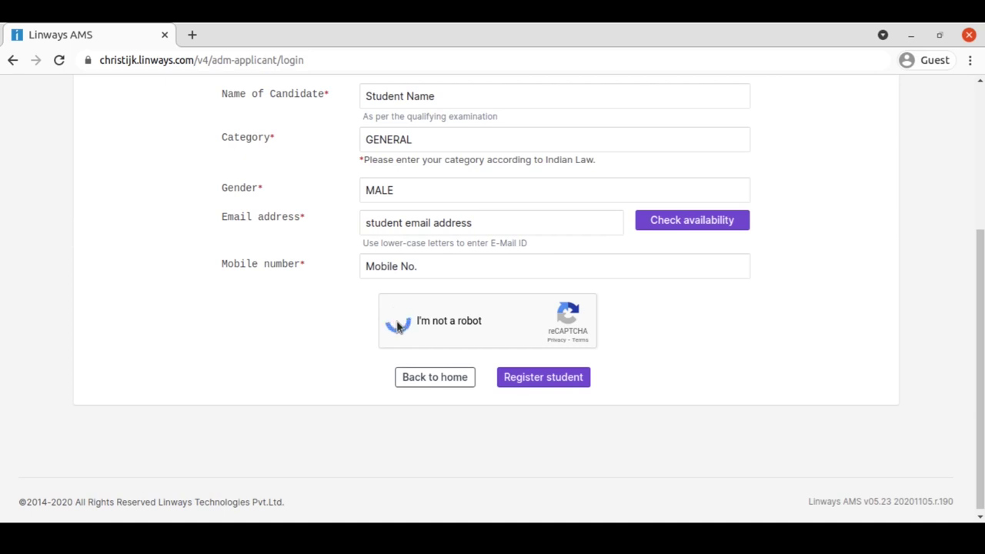
click(541, 379)
click(544, 379)
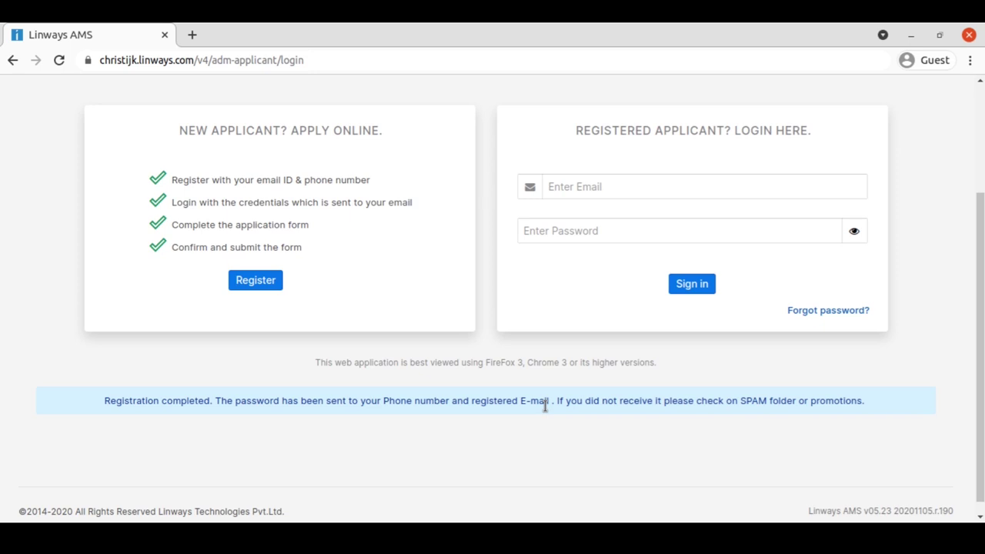
- Open the registration email in Gmail, and sign in to the Linways applicant portal with the emailed username and password
scroll(545, 406, up, 2)
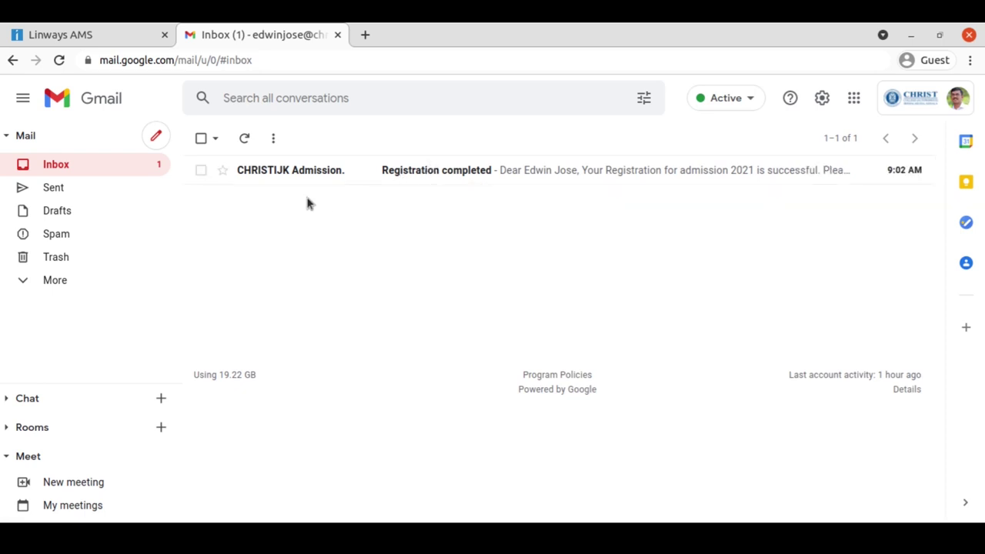
click(493, 173)
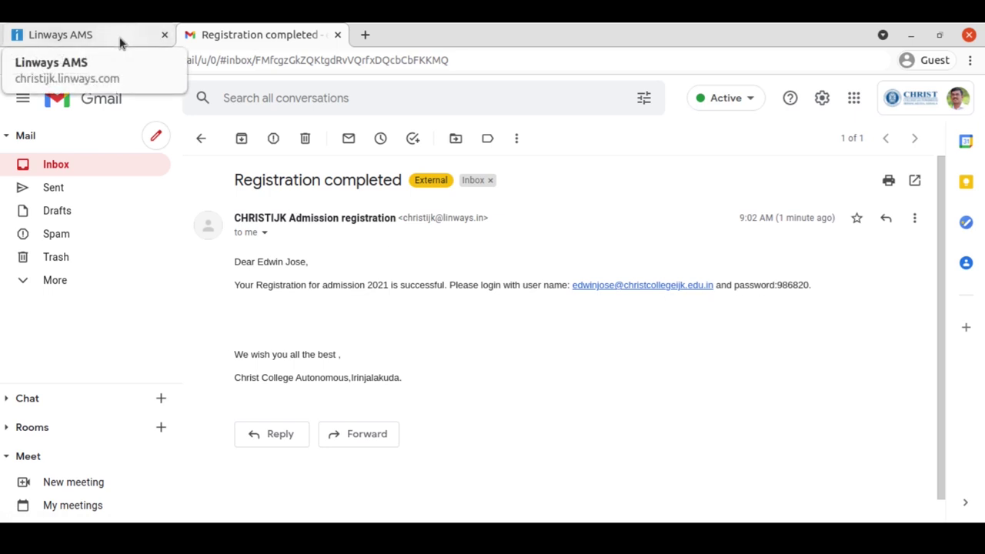
key(ctrl+1)
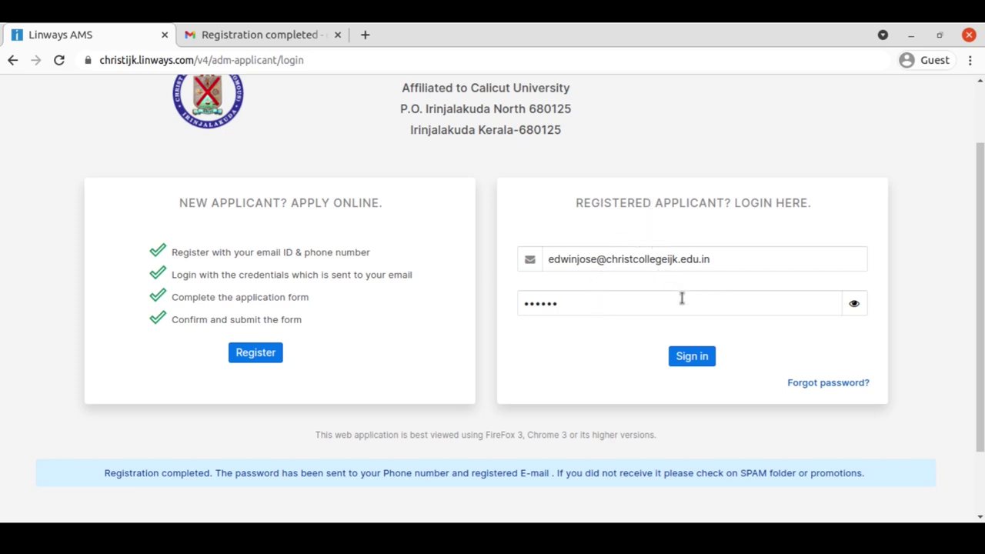
click(690, 358)
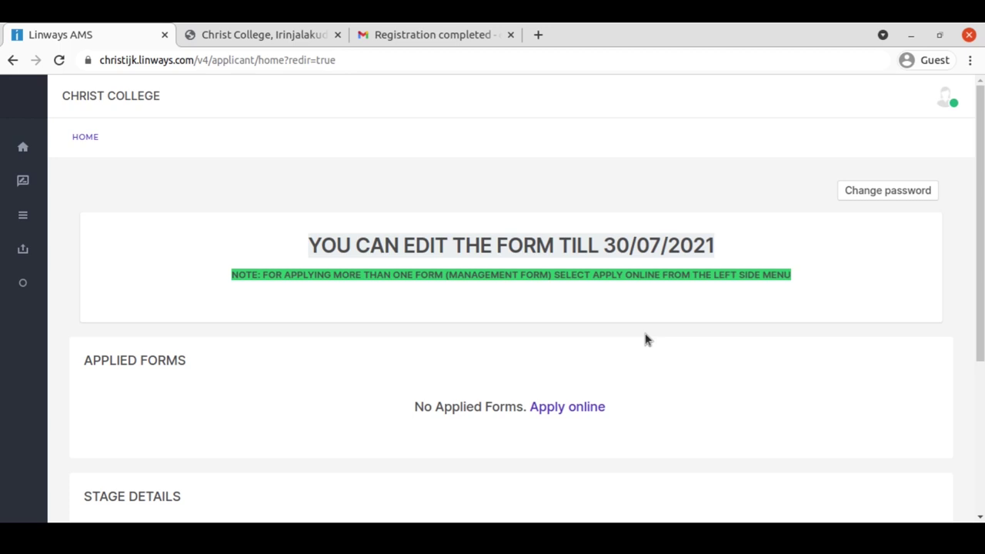
- Review the UG programmes notification from the college admission page for courses, registration fees and required documents, and close it
click(264, 36)
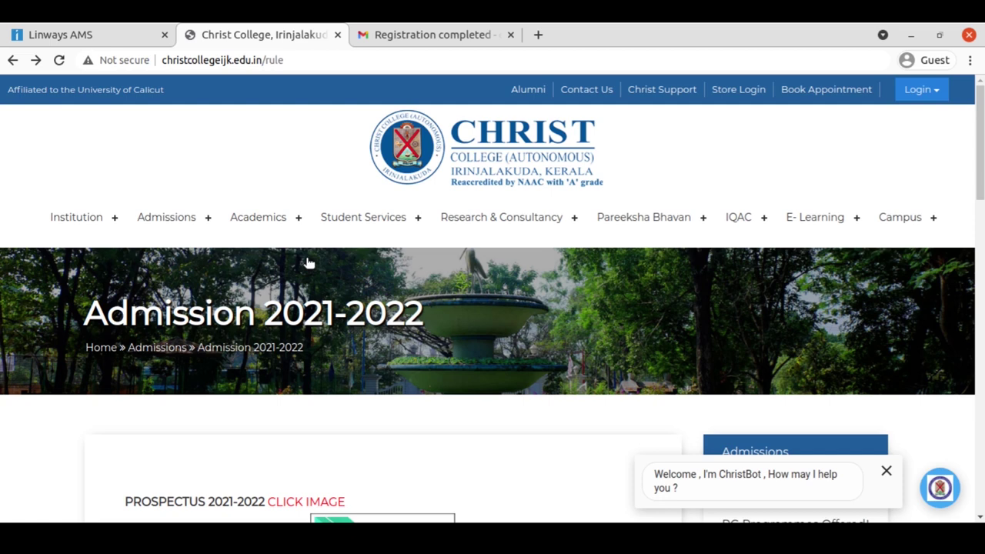
scroll(292, 300, down, 6)
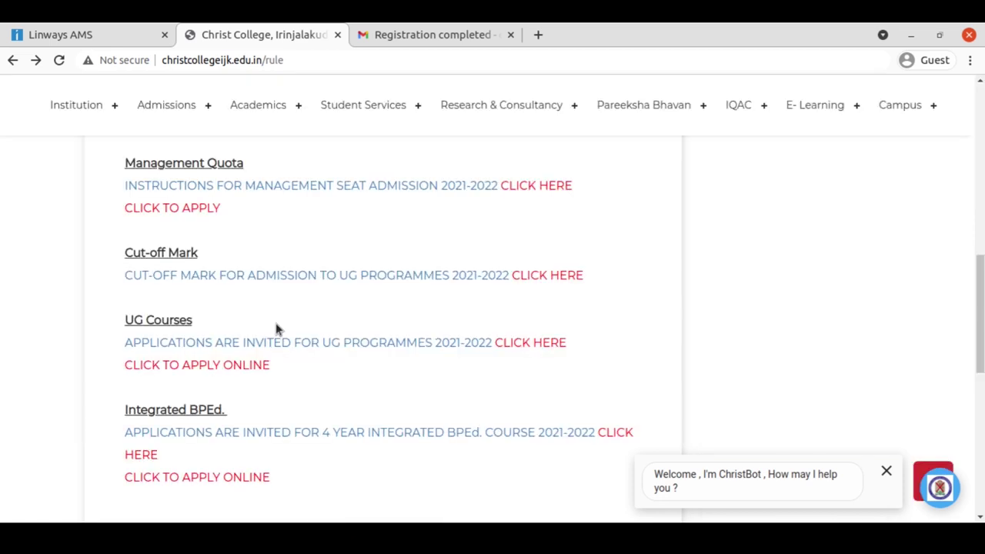
scroll(275, 324, down, 1)
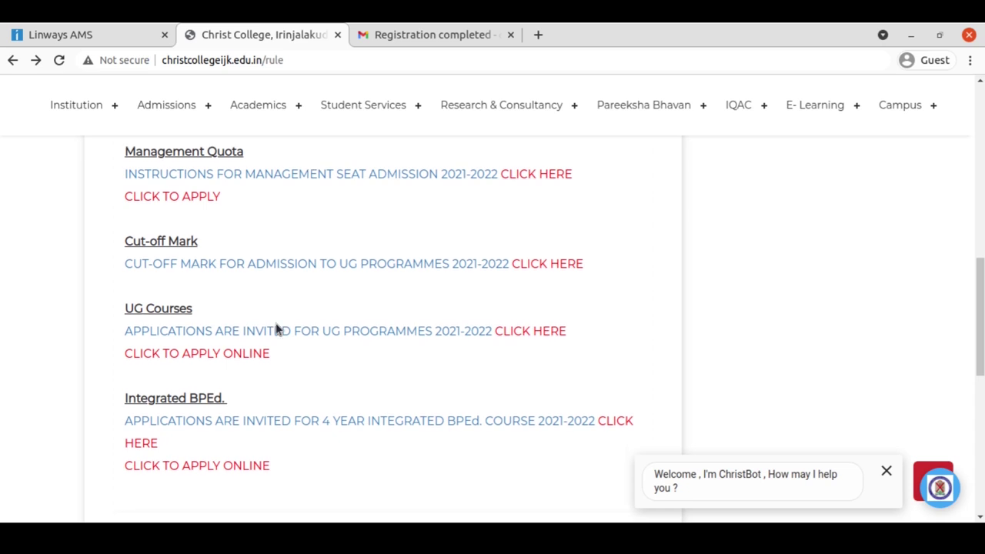
scroll(278, 329, down, 1)
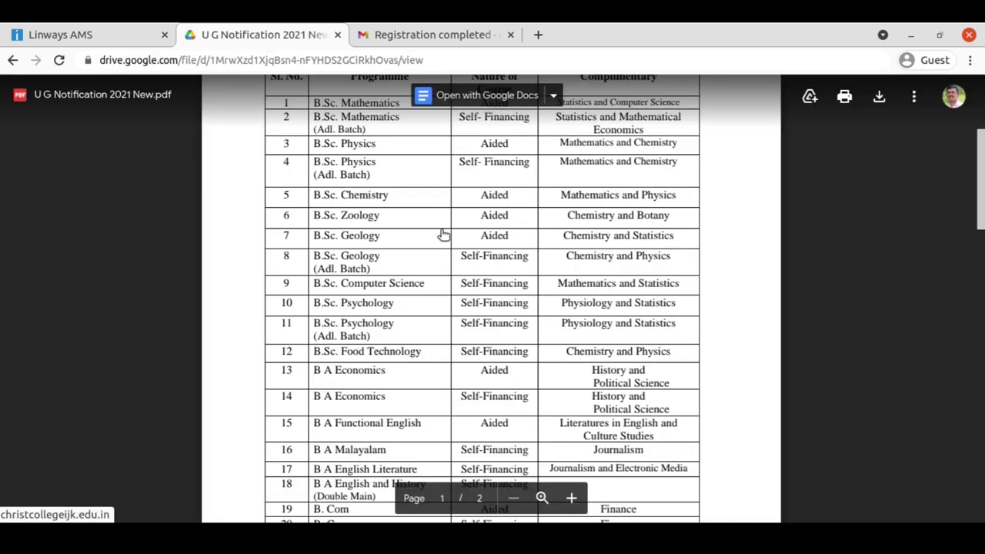
scroll(444, 235, up, 2)
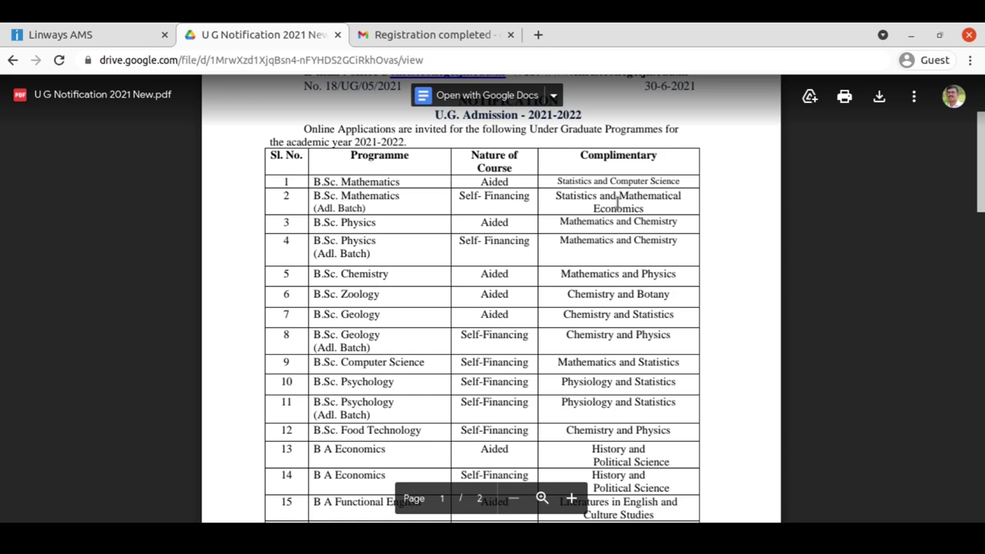
scroll(443, 359, down, 15)
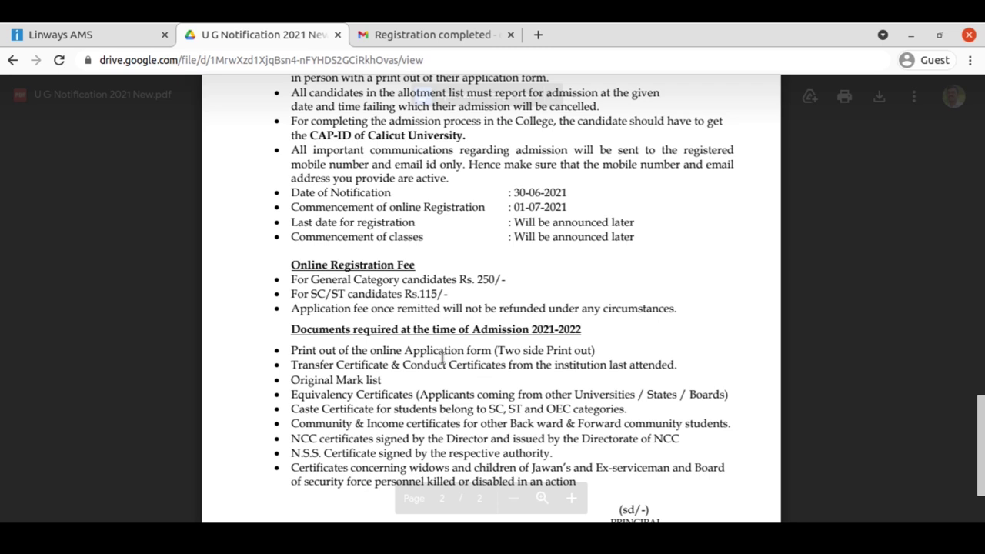
key(ctrl+w)
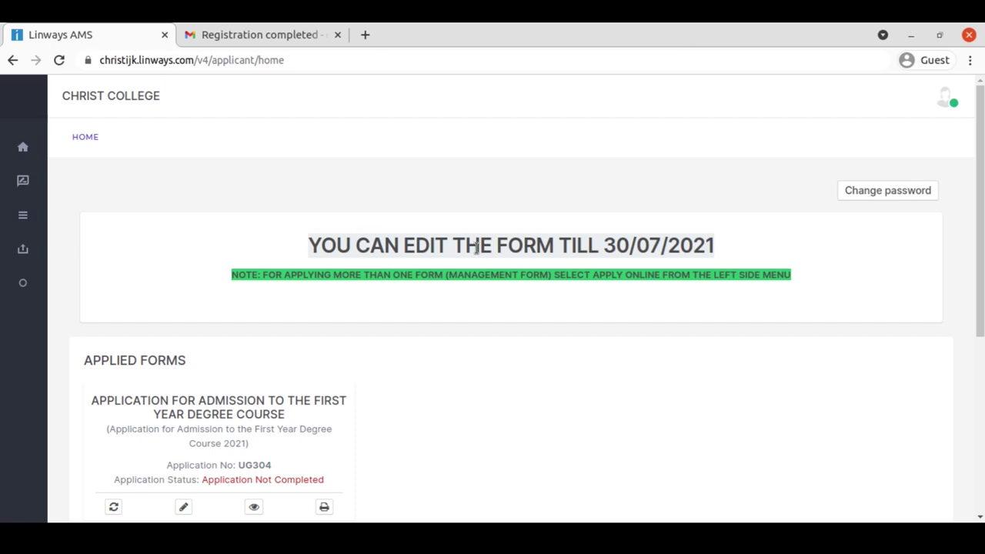
- Open the Application for Admission to the First Year Degree Course from the UG forms available for online application
mouse_move(23, 214)
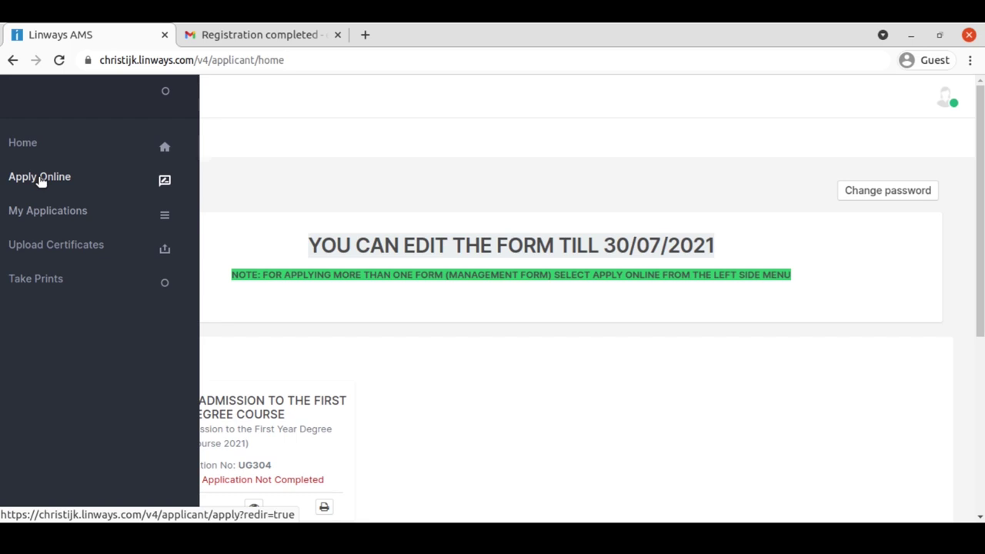
click(41, 180)
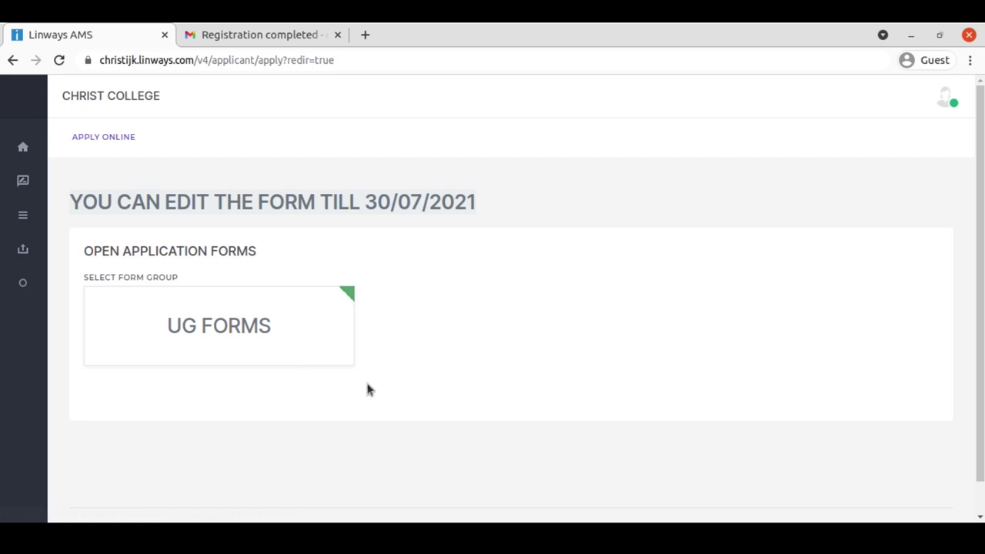
click(233, 324)
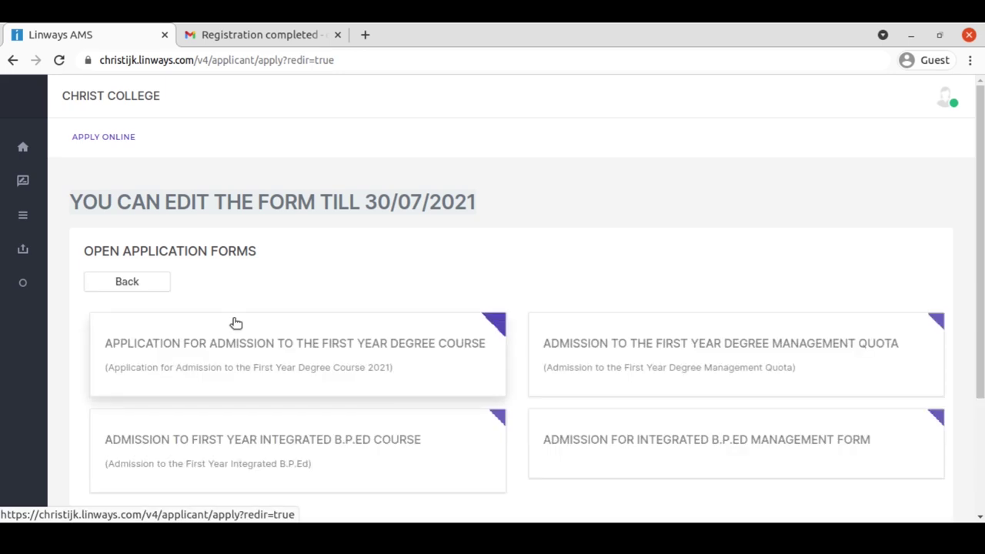
scroll(366, 266, down, 3)
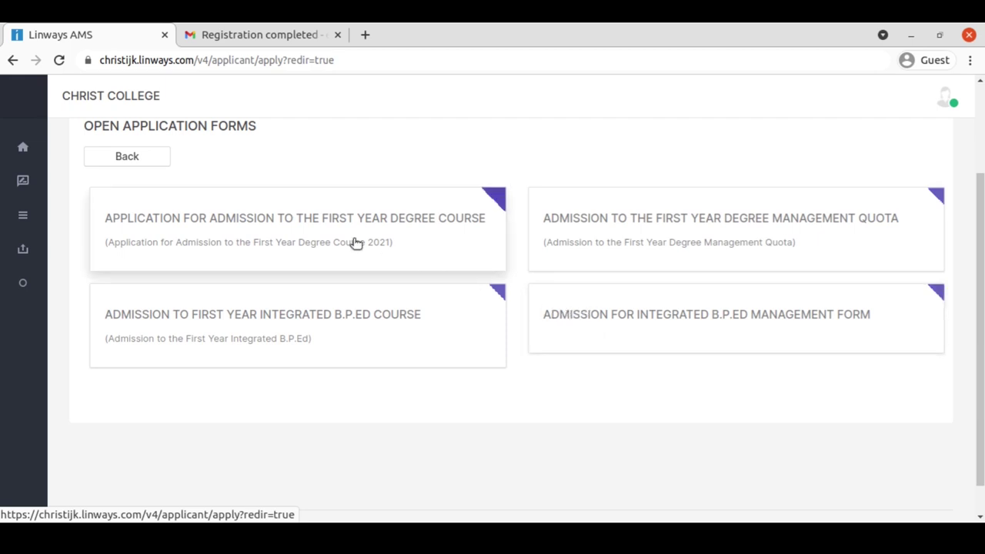
click(294, 233)
- Set the application fee category to GENERAL and proceed past the payment instructions to the payment gateway
scroll(291, 229, down, 1)
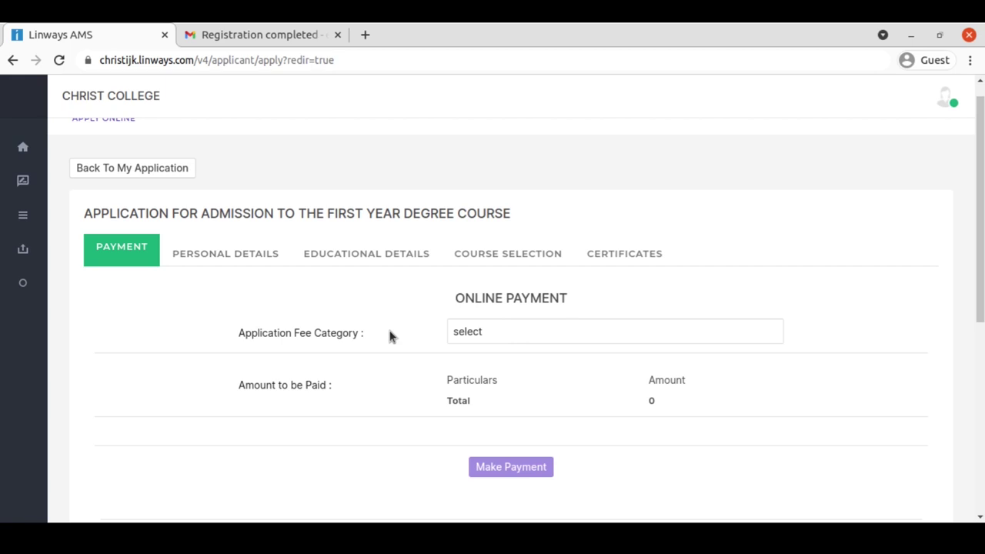
click(518, 337)
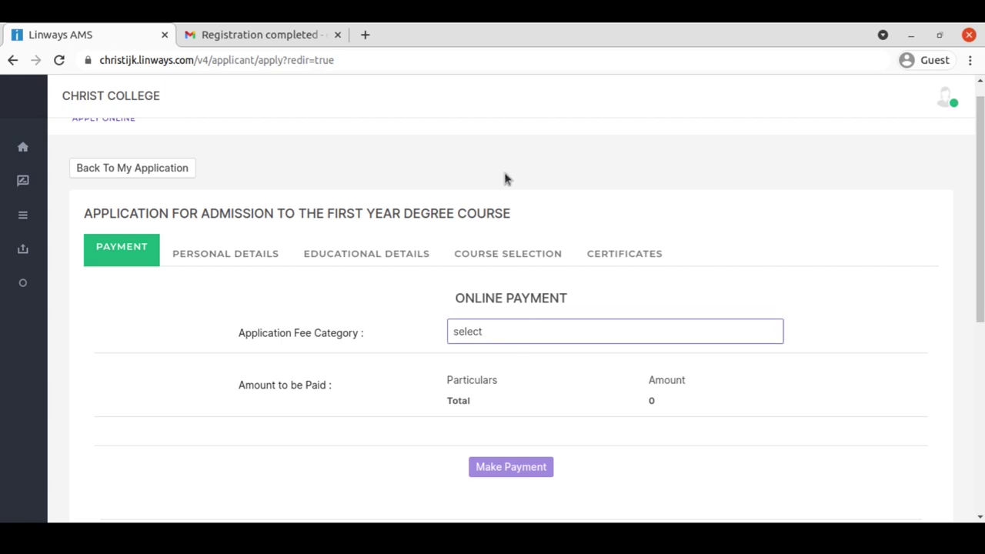
key(Down)
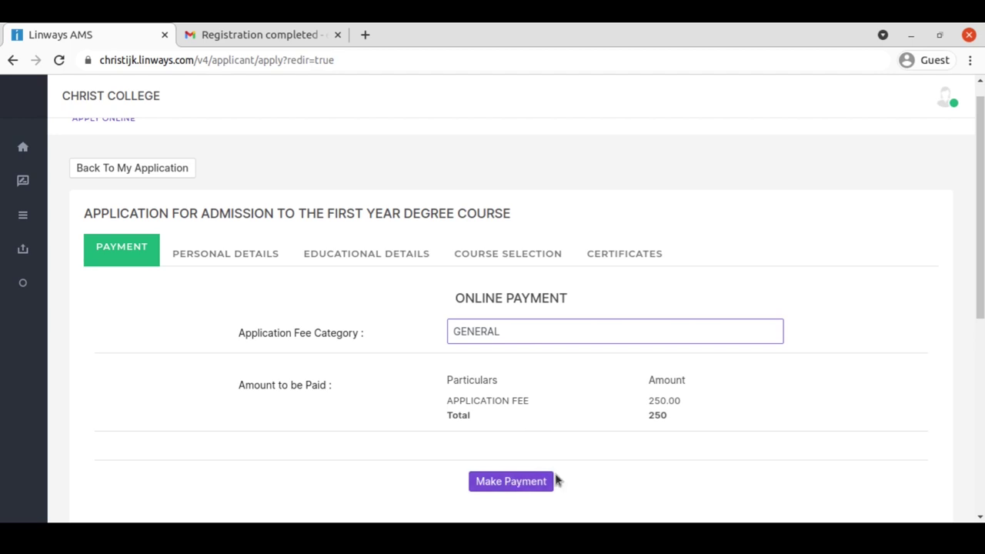
click(527, 488)
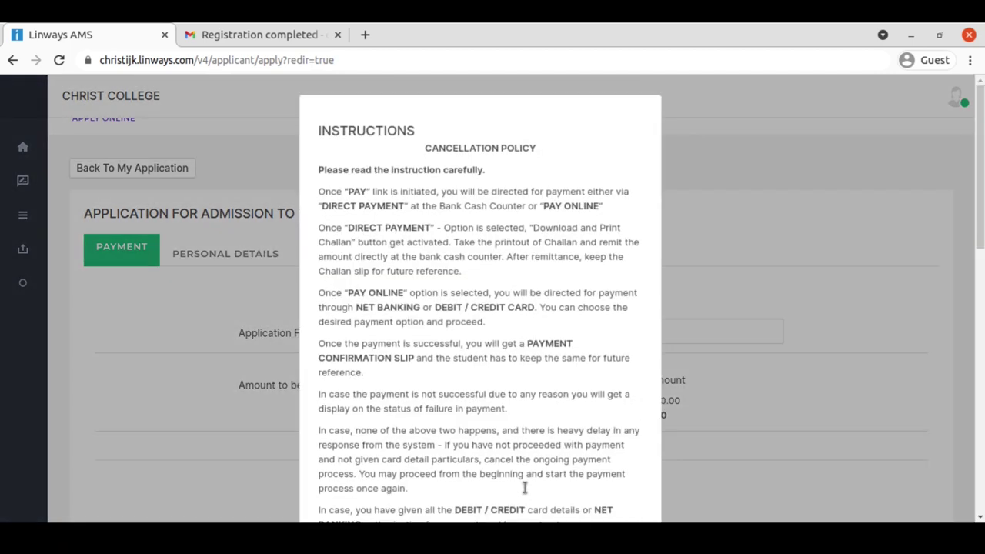
scroll(508, 335, down, 10)
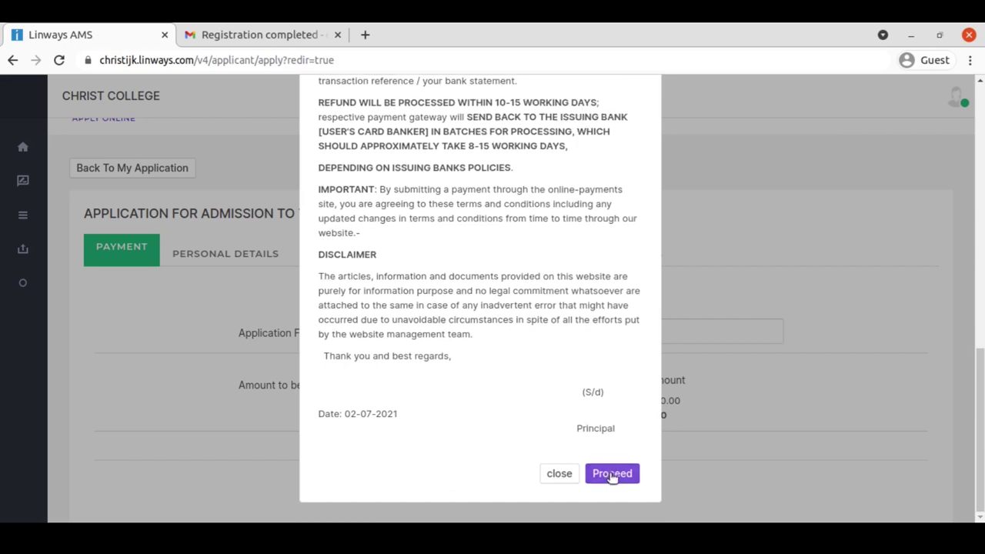
click(613, 475)
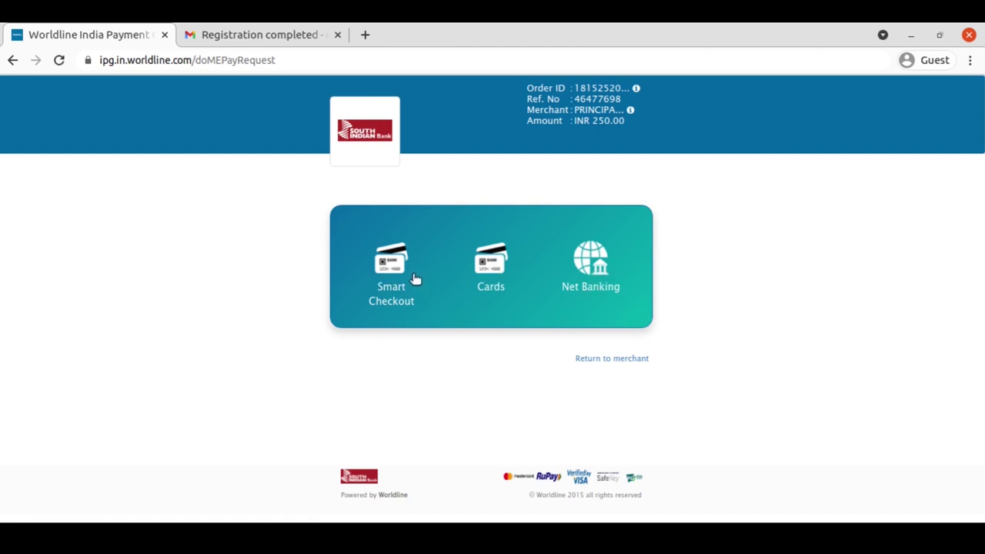
- Pay the application fee by net banking with ALLAHABAD BANK as the selected bank
click(586, 273)
scroll(587, 273, down, 3)
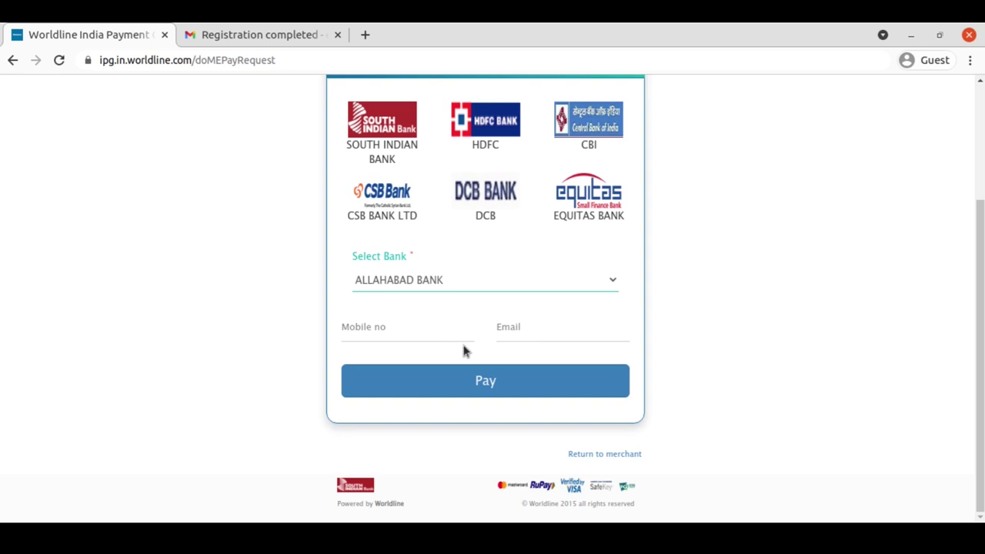
click(485, 382)
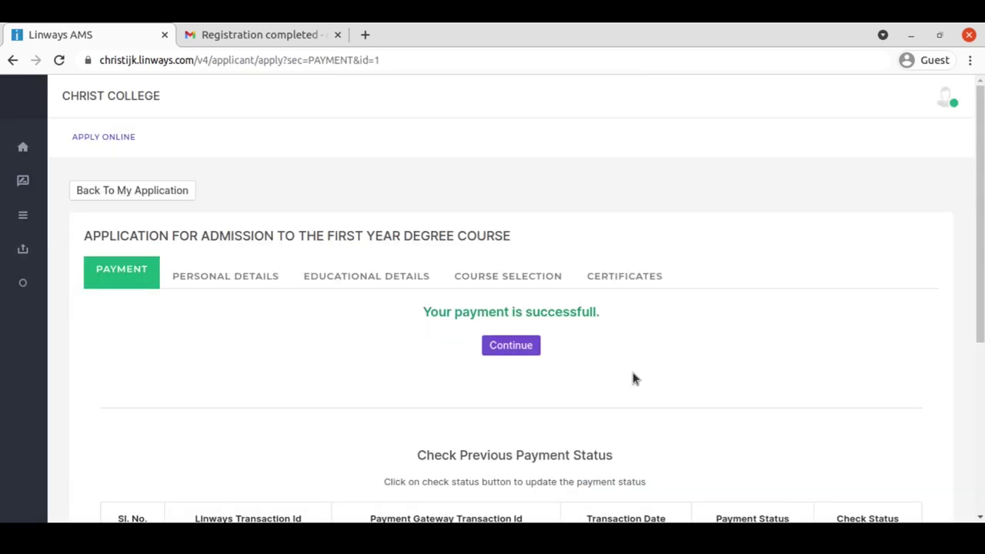
- Continue from the completed payment to the personal details form and look through its fields down to the communication address
click(506, 346)
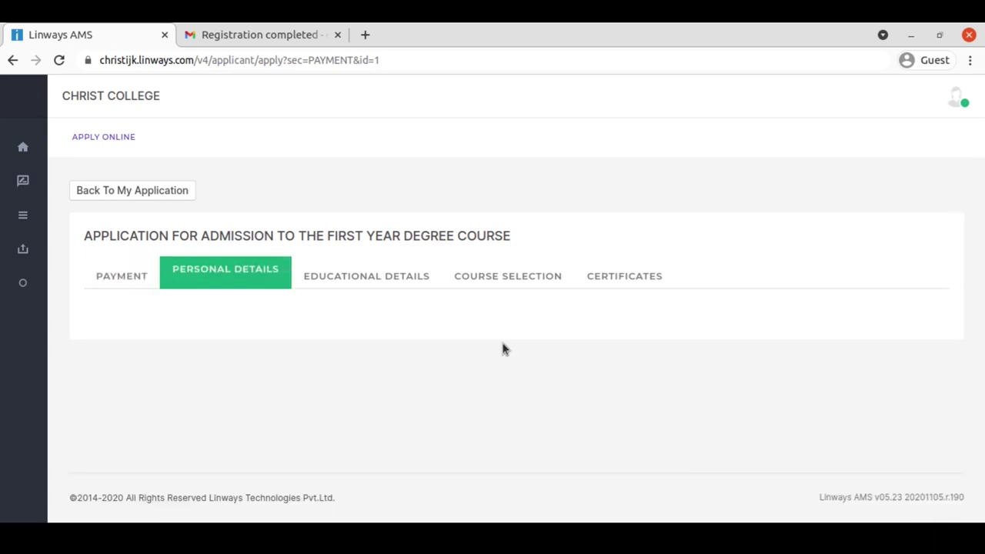
scroll(503, 346, down, 3)
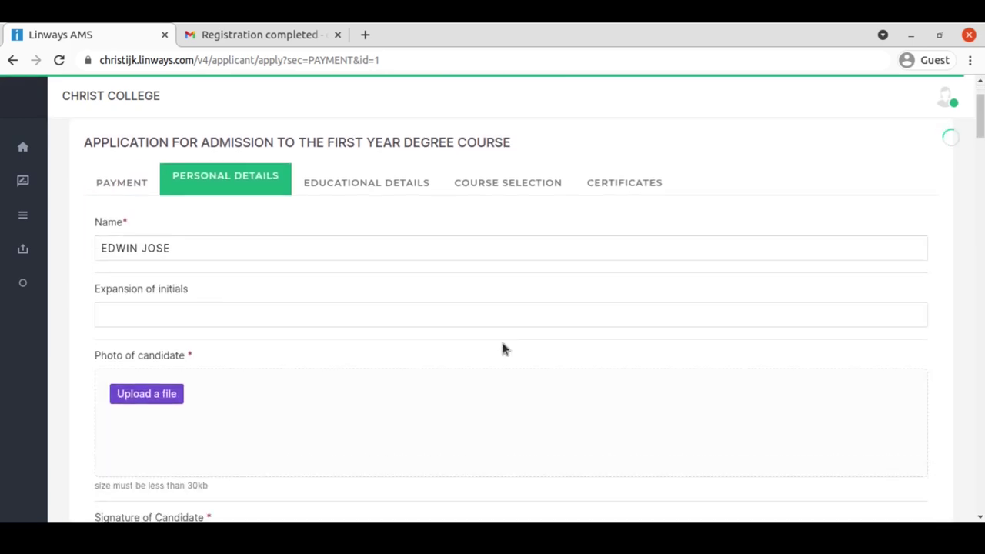
scroll(500, 348, up, 3)
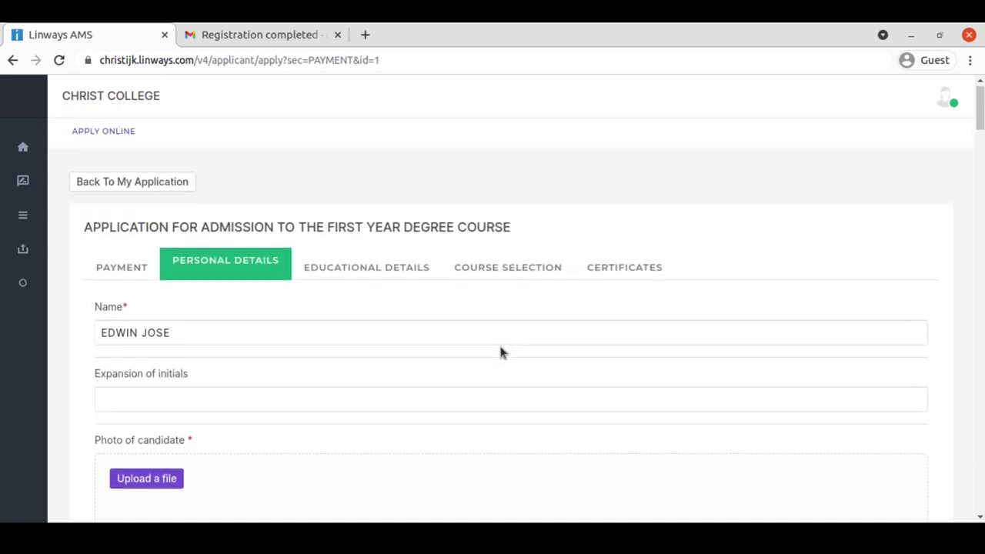
scroll(350, 362, down, 3)
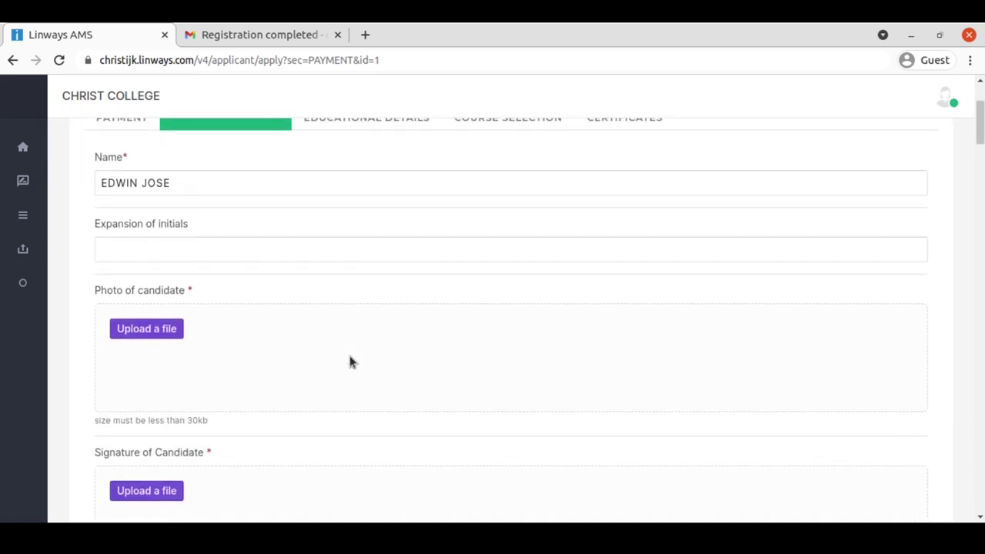
scroll(350, 361, up, 2)
scroll(350, 362, down, 3)
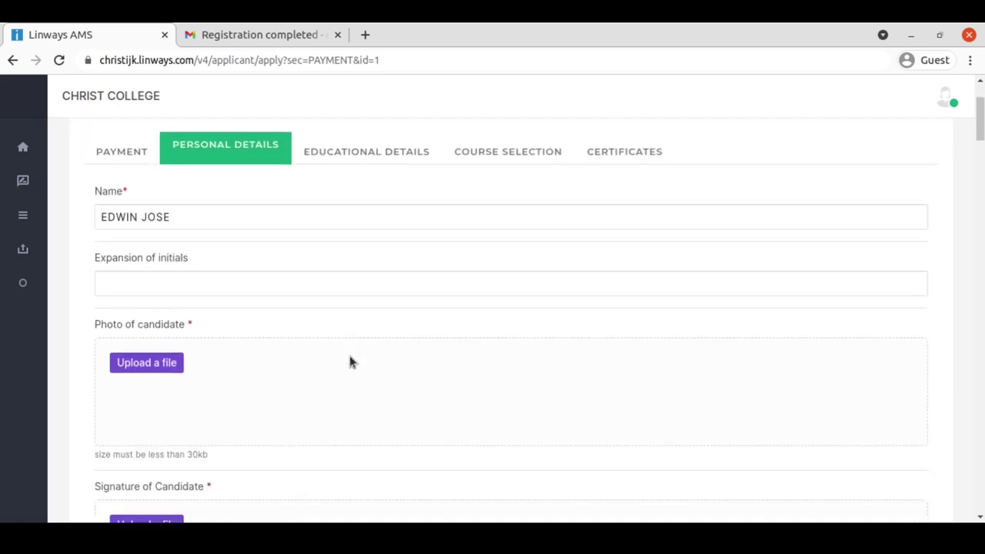
scroll(206, 287, down, 15)
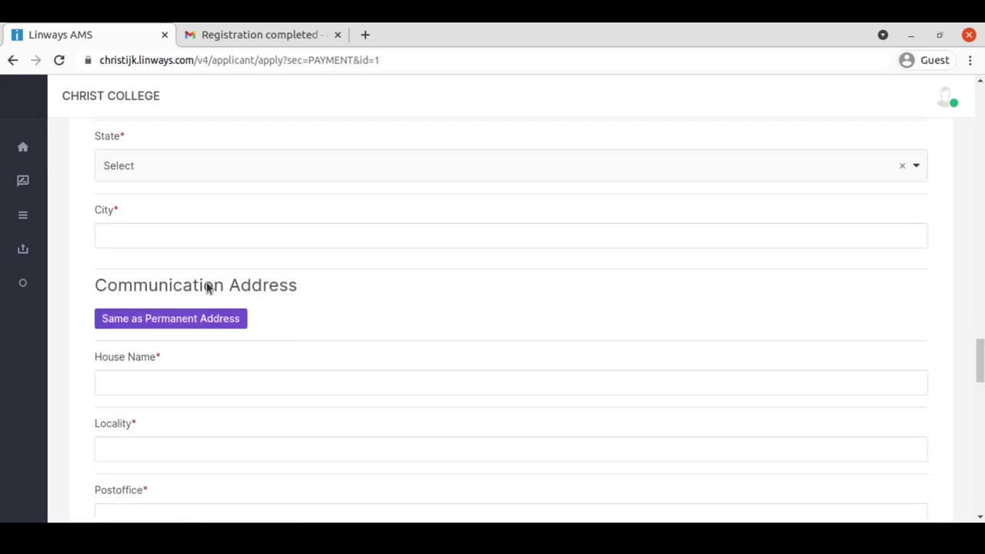
scroll(206, 287, up, 1)
scroll(206, 288, down, 8)
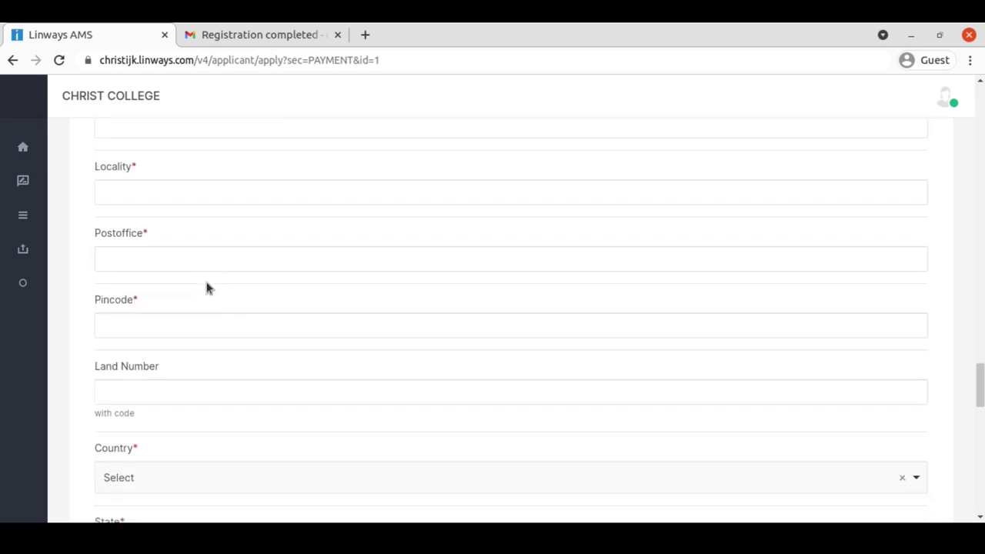
scroll(206, 288, down, 10)
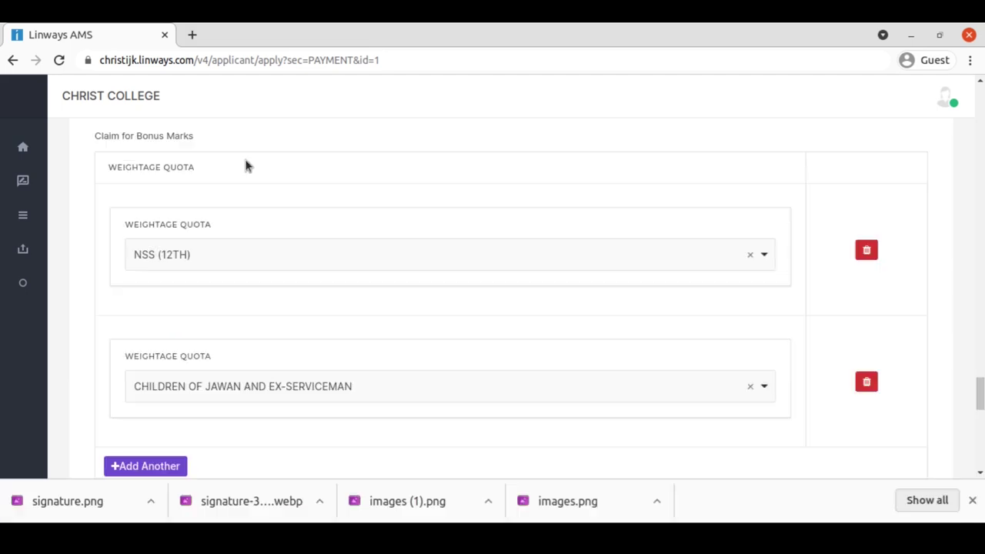
- Review the weightage quota entries claimed for bonus marks and the bus stop, sports quota and disability fields below them
scroll(255, 221, up, 1)
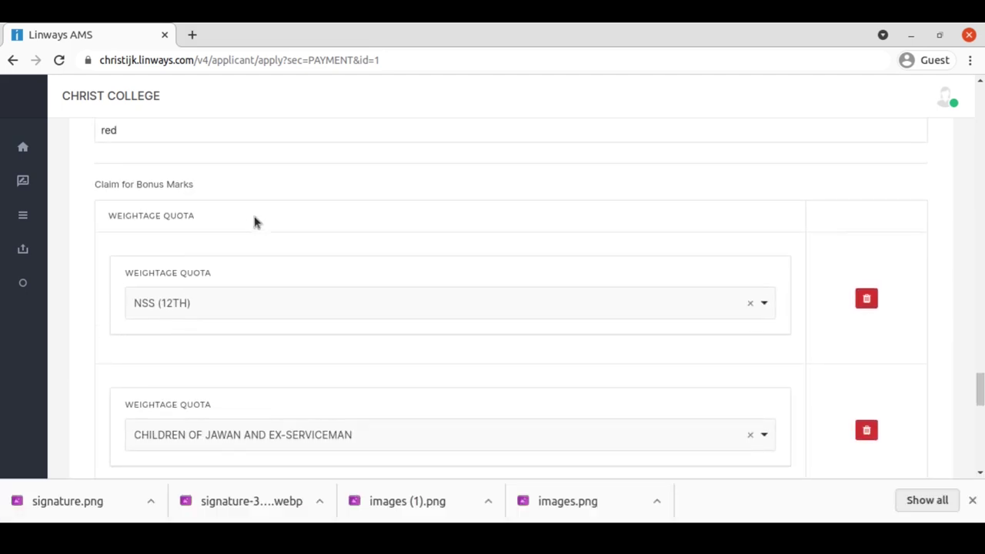
scroll(195, 238, down, 1)
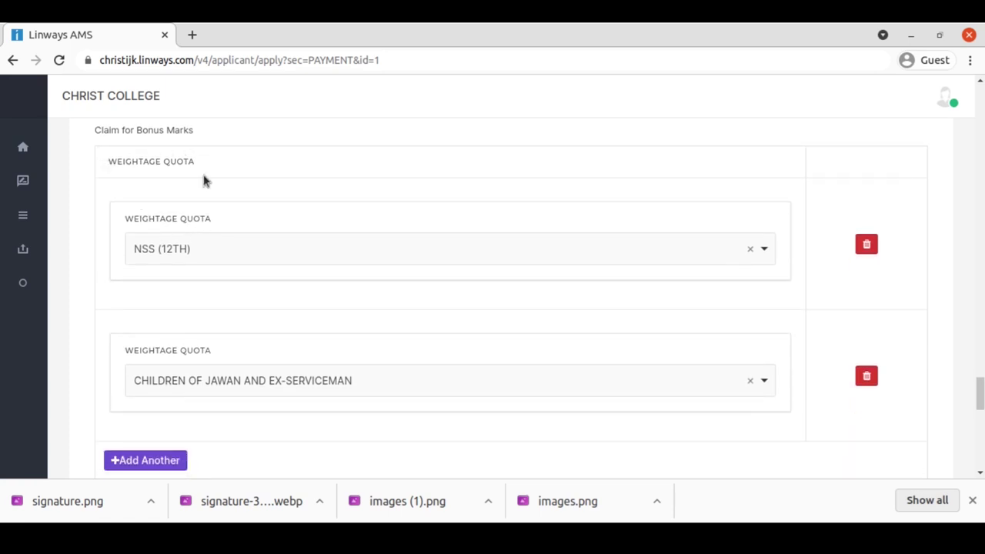
scroll(236, 192, down, 1)
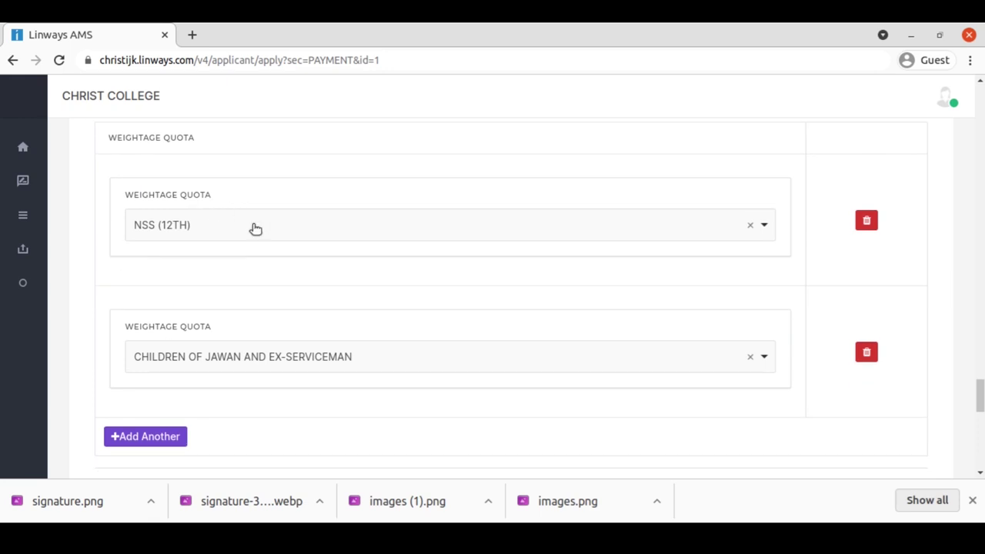
scroll(325, 234, down, 3)
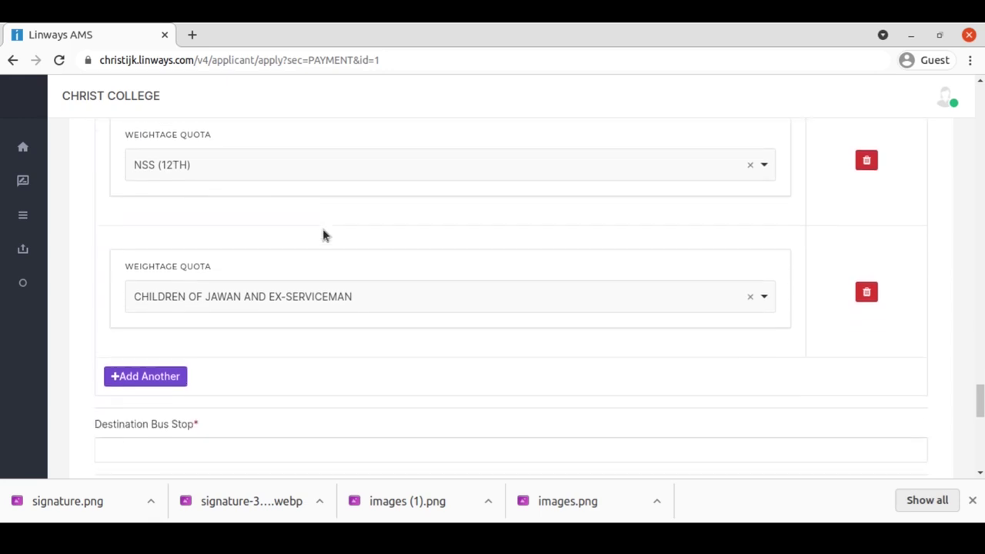
scroll(323, 229, up, 2)
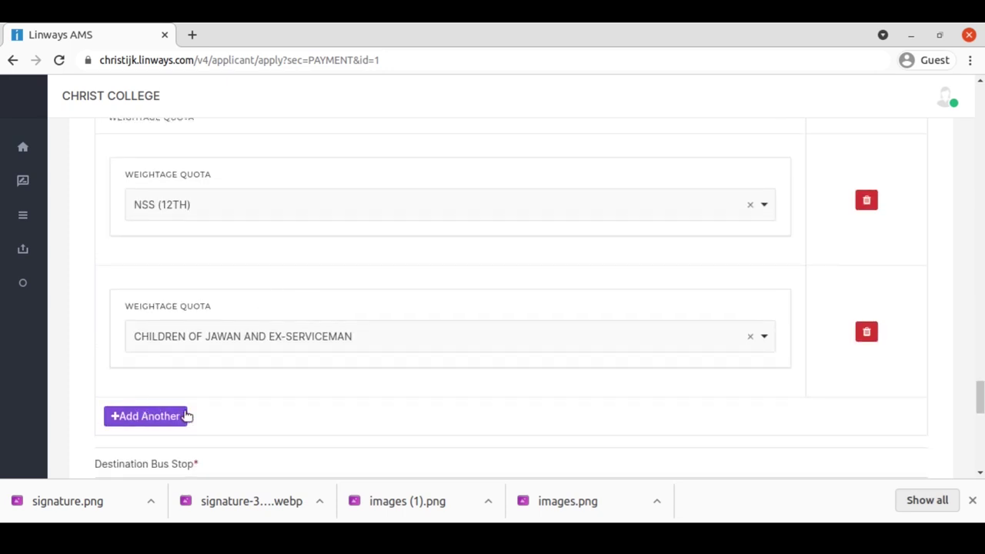
scroll(260, 356, down, 1)
scroll(260, 355, down, 6)
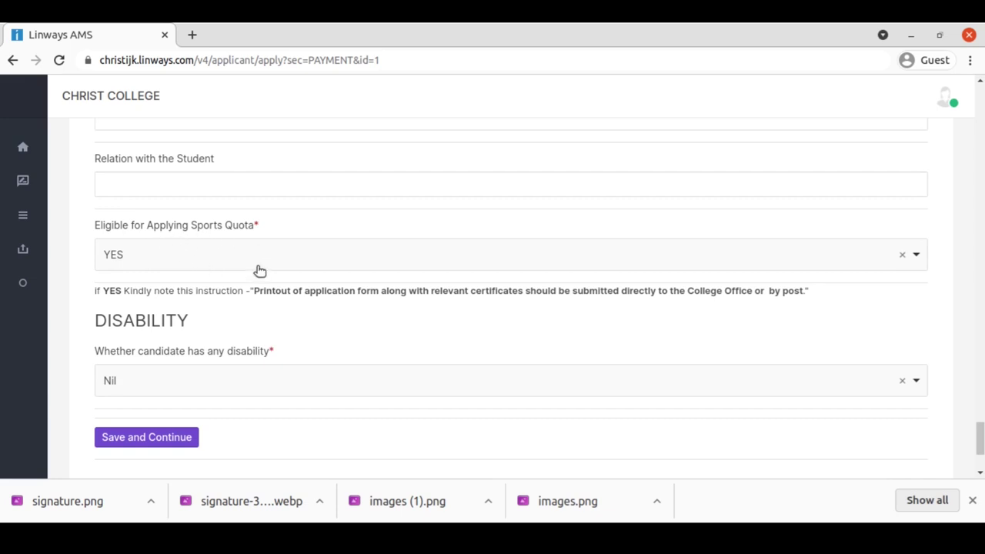
- Save the personal details and continue to the educational details section
scroll(260, 271, down, 4)
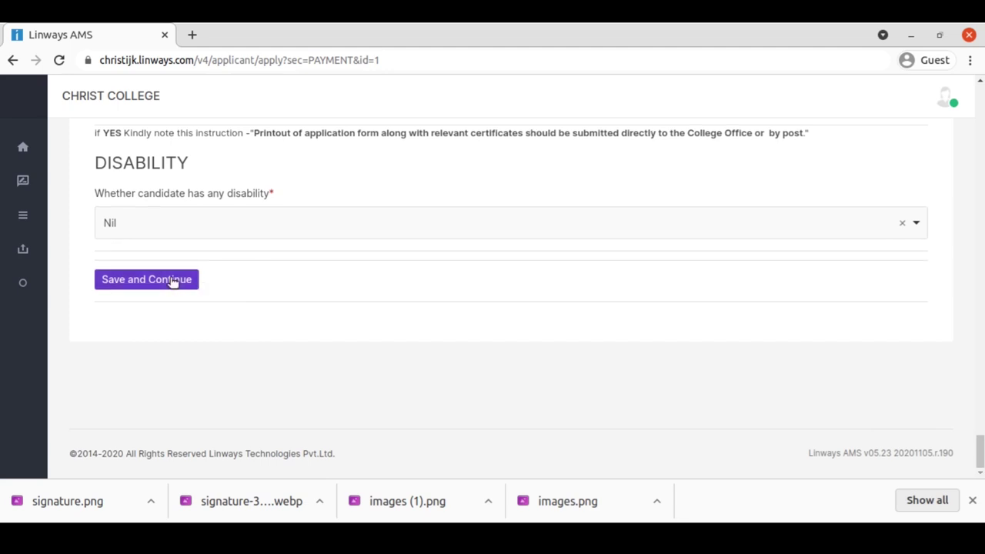
click(173, 282)
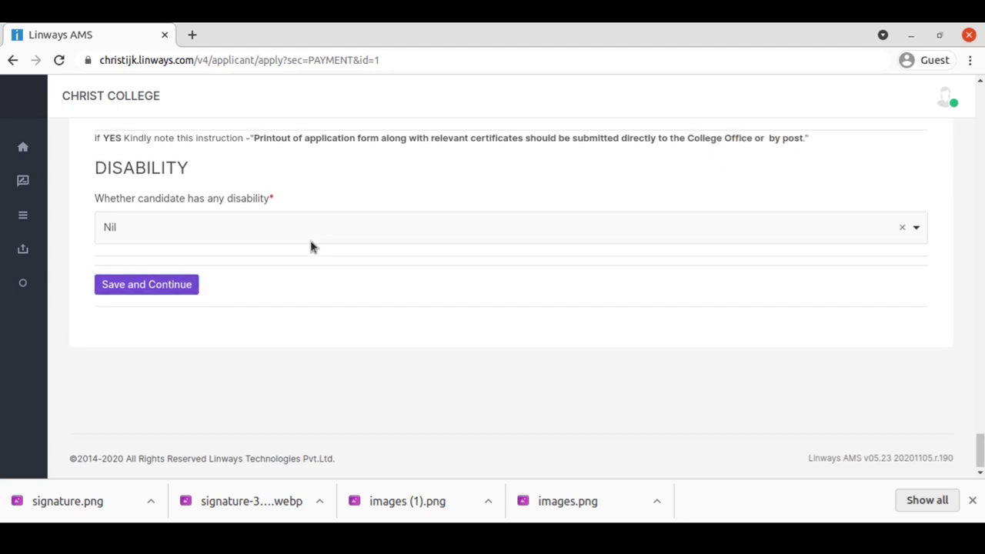
click(175, 287)
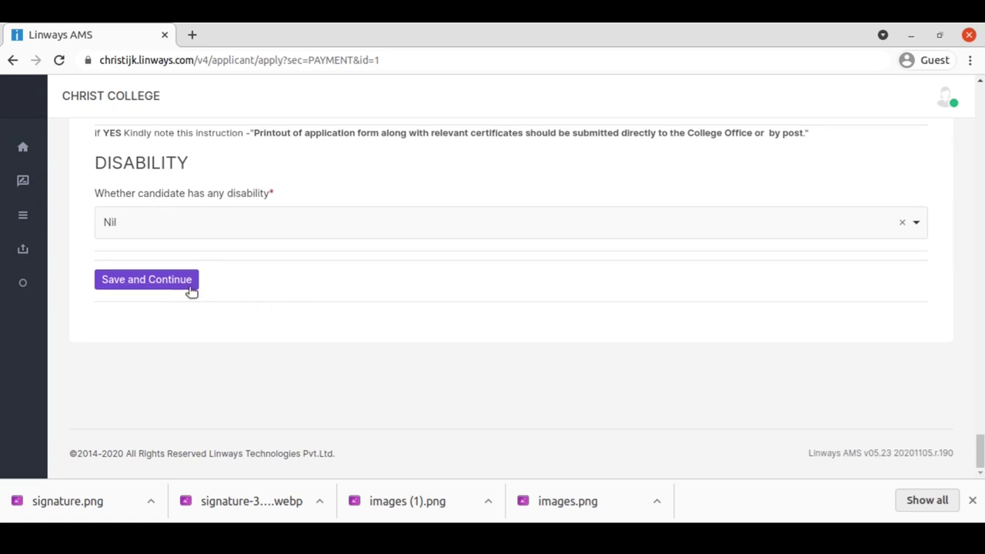
click(175, 290)
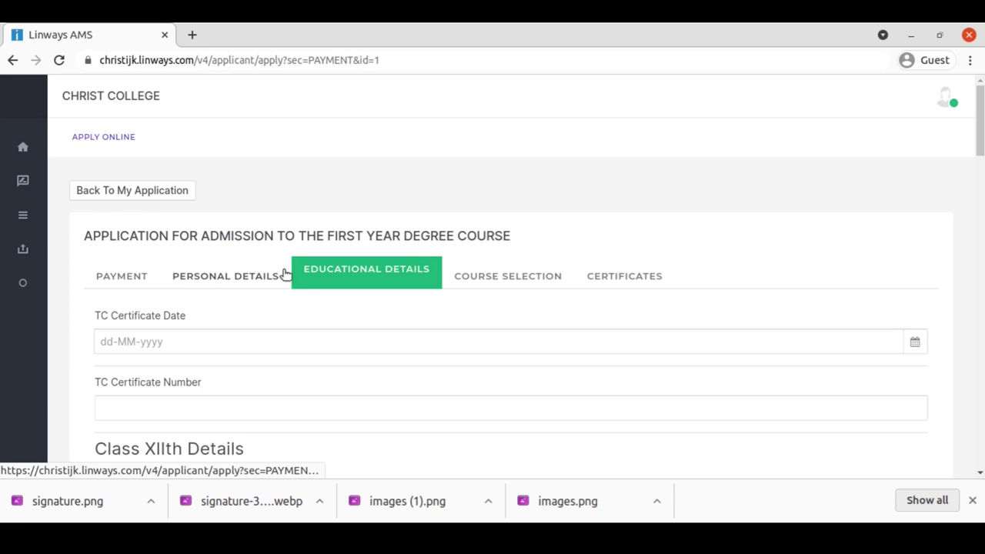
- Examine the educational details form: TC certificate, Class XIIth, Class Xth, last institution attended and additional language fields
scroll(338, 270, down, 3)
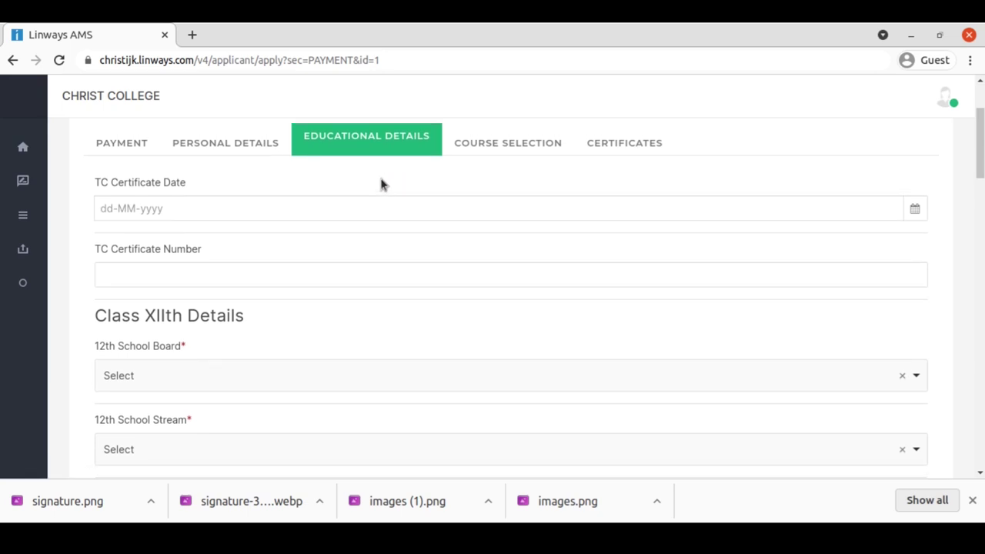
scroll(380, 185, down, 1)
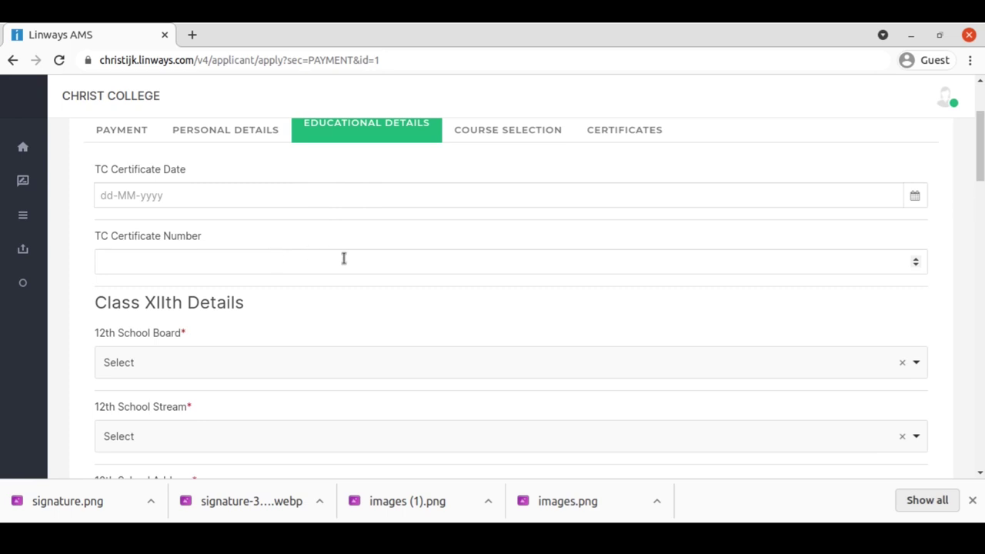
scroll(344, 258, down, 4)
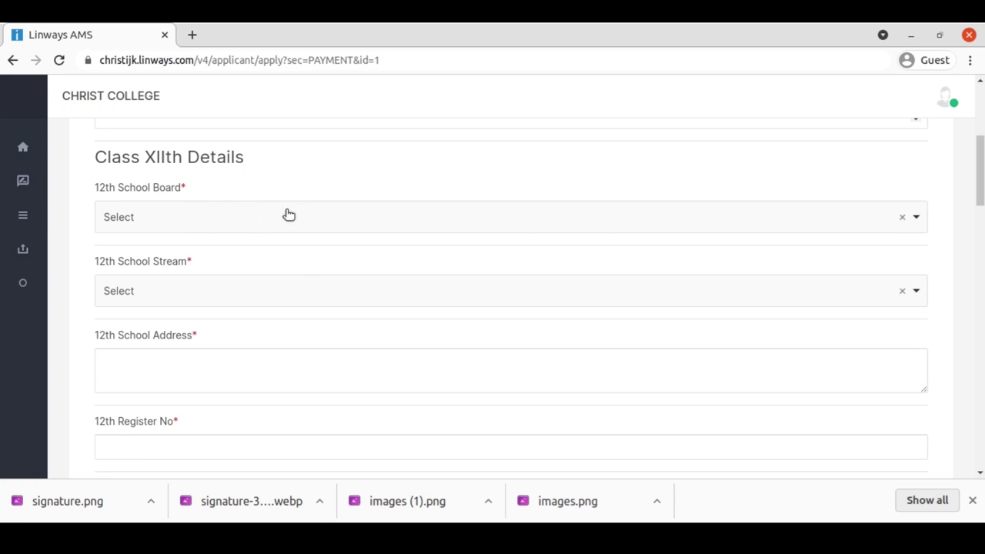
scroll(317, 219, down, 2)
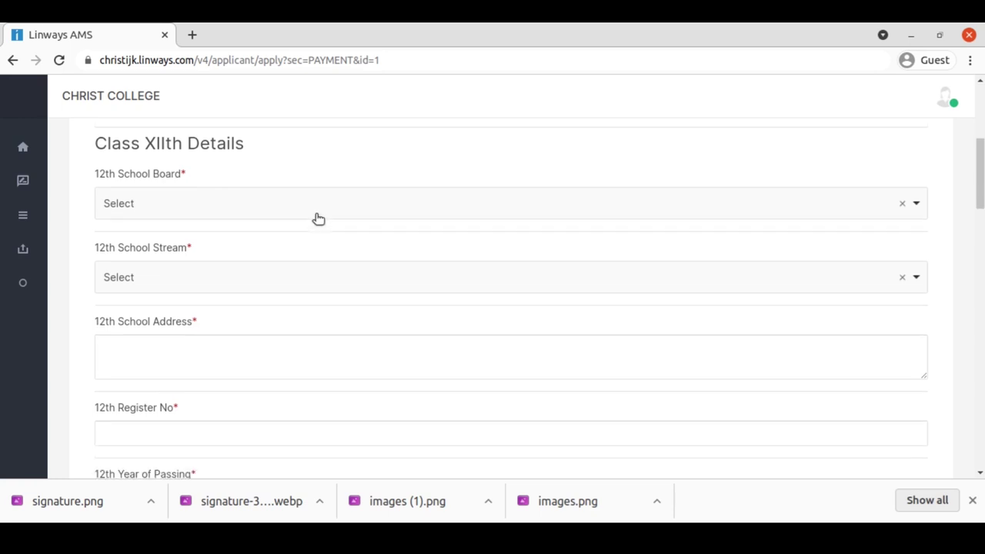
scroll(319, 219, down, 5)
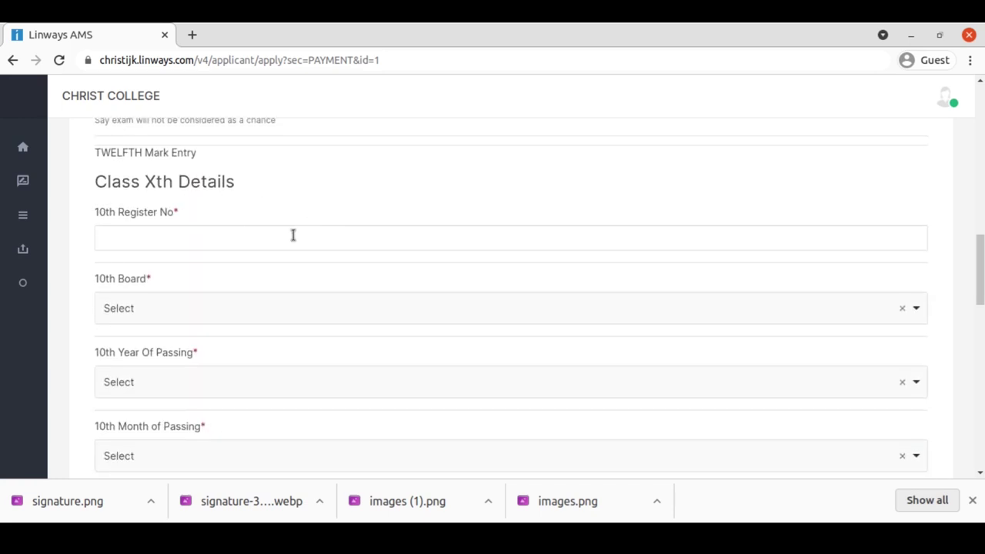
scroll(293, 235, down, 7)
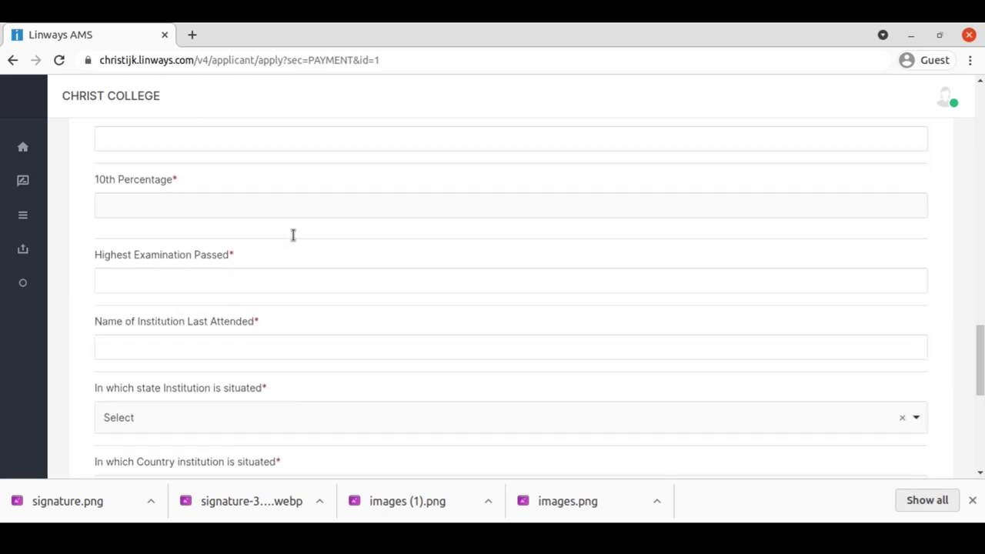
scroll(293, 235, down, 5)
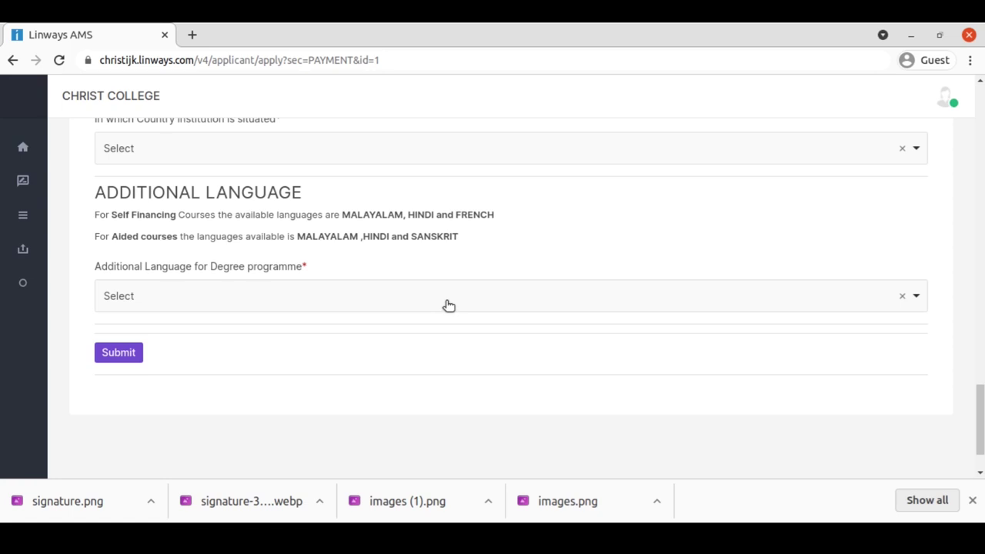
- Check the additional language options for the degree programme, keep MALAYALAM, and submit the educational details
click(119, 353)
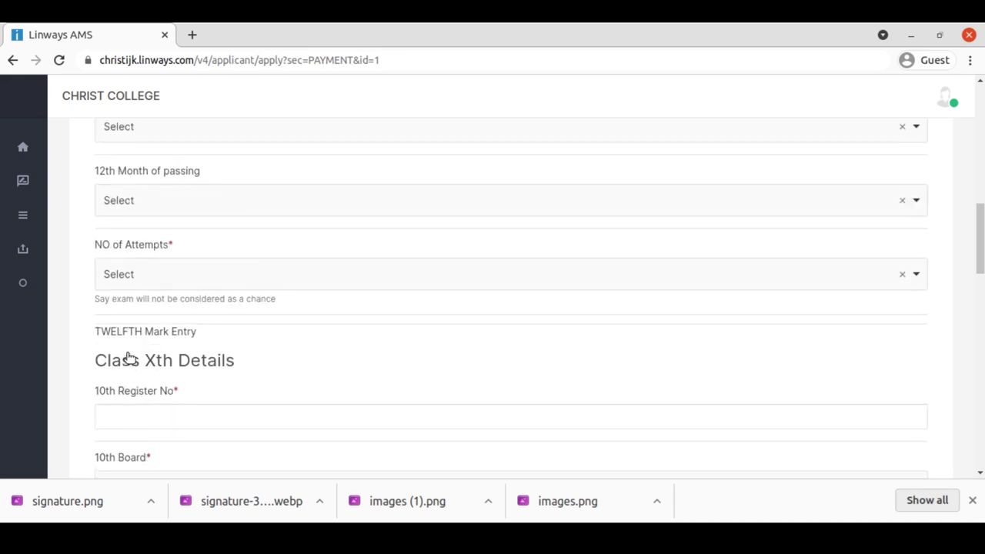
scroll(130, 357, down, 5)
scroll(129, 357, down, 8)
click(539, 267)
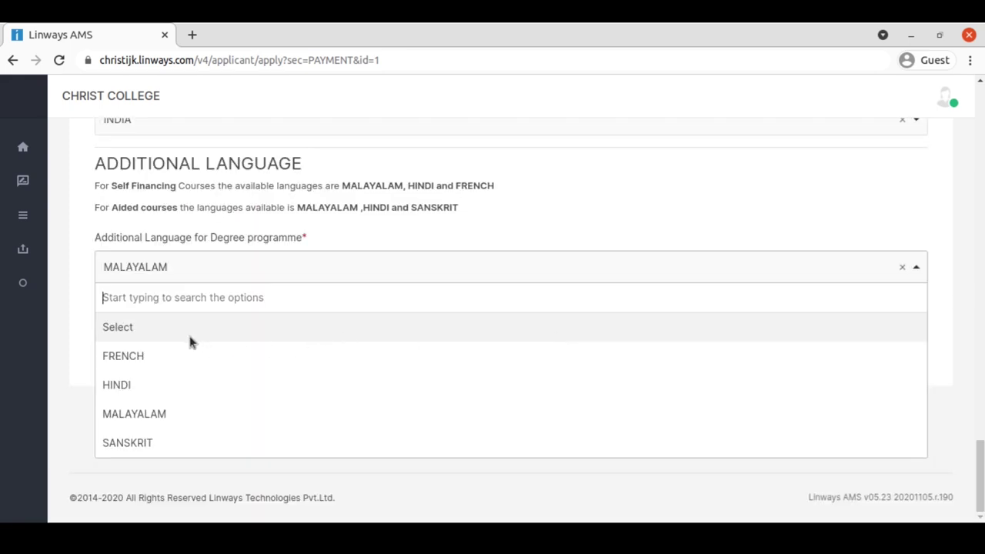
key(Escape)
click(121, 323)
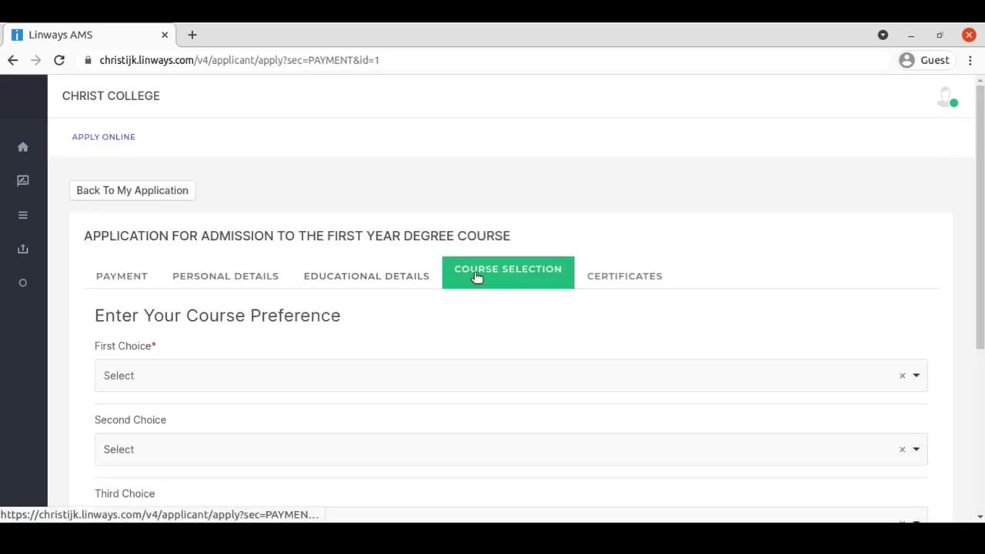
- Set the first choice of the course preferences to B.A Economics (Aided)
scroll(486, 274, down, 3)
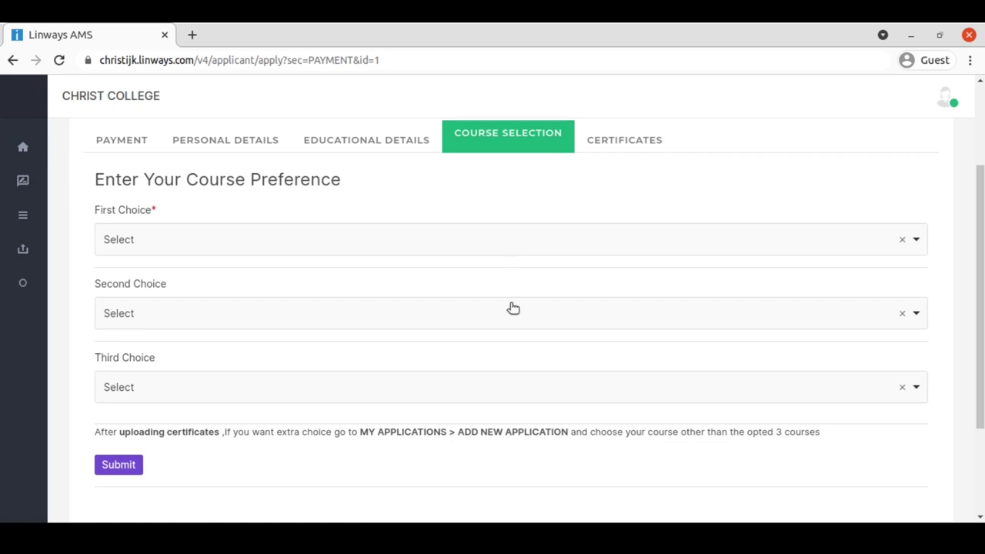
scroll(513, 308, up, 1)
click(485, 273)
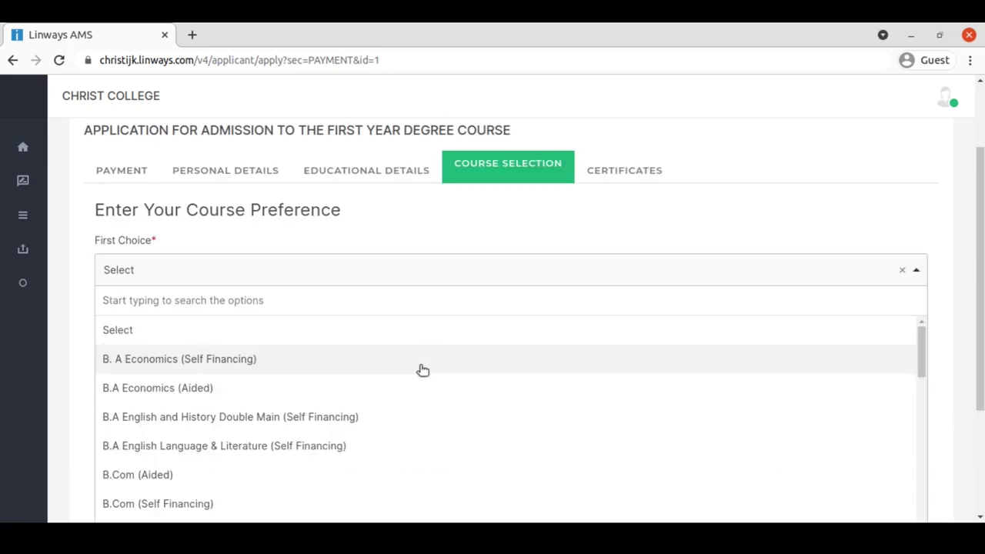
click(383, 388)
- Set the second course choice to B.A English and History Double Main (Self Financing)
click(377, 344)
click(372, 462)
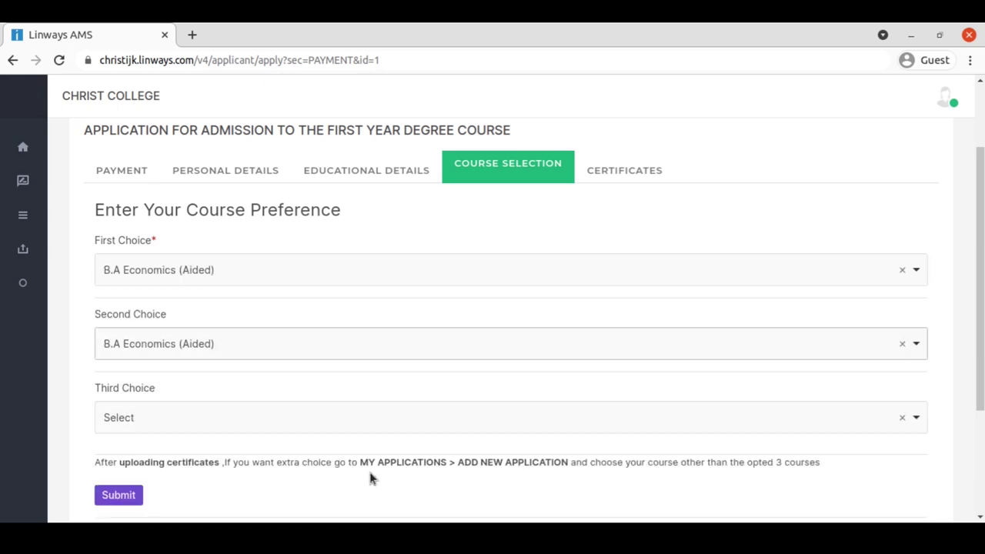
scroll(366, 473, down, 2)
click(336, 275)
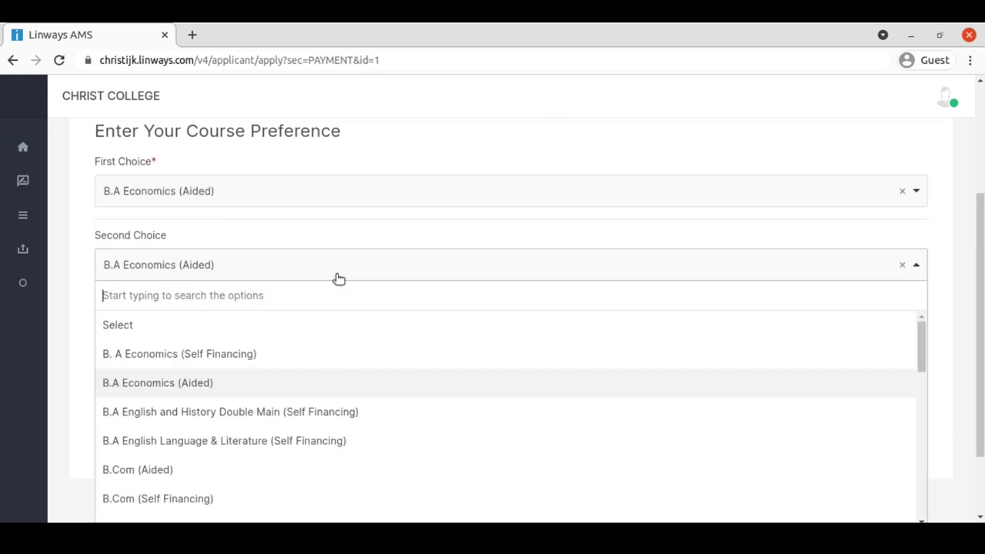
click(316, 413)
- Pick a course for the third choice and submit the course preferences to reach the certificate upload section
click(310, 328)
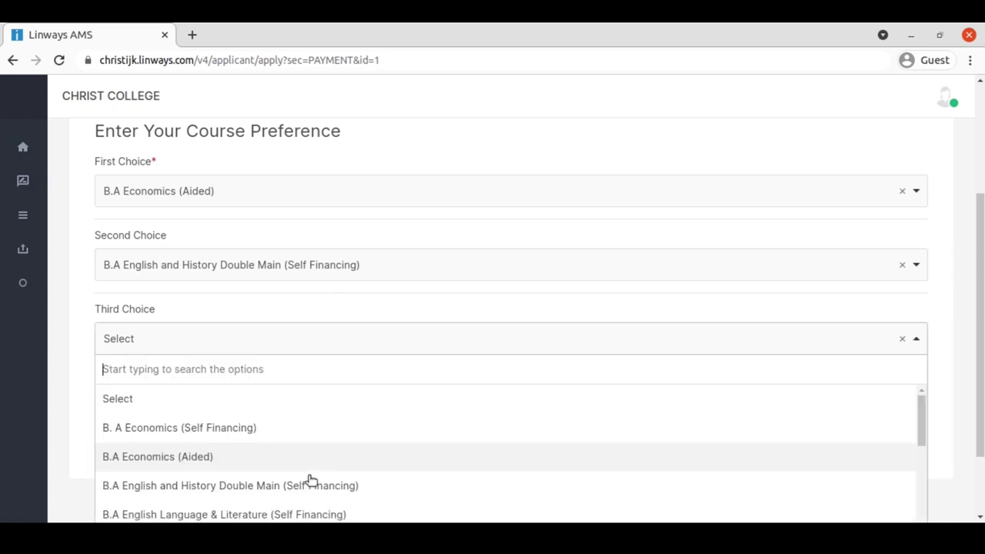
scroll(311, 480, down, 5)
click(310, 480)
click(113, 415)
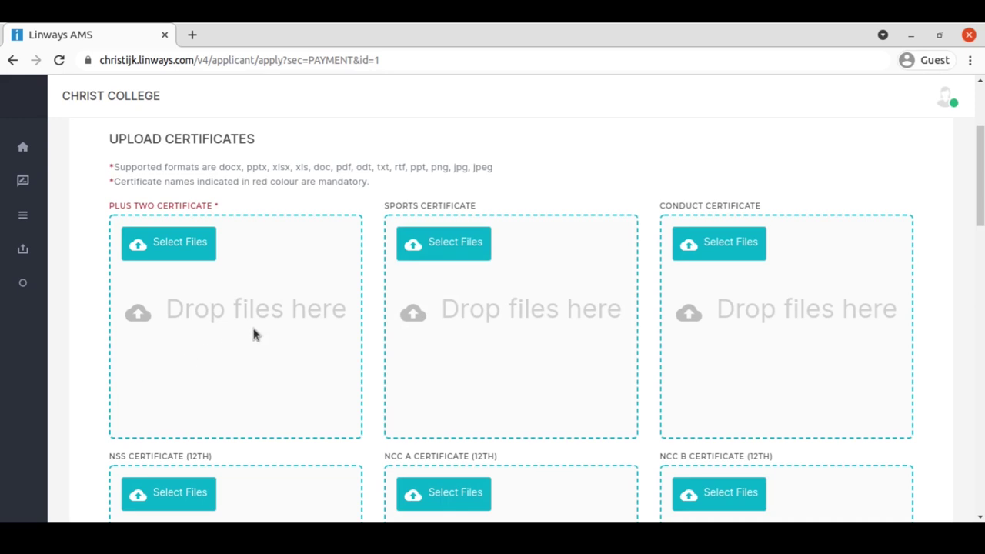
scroll(253, 334, up, 2)
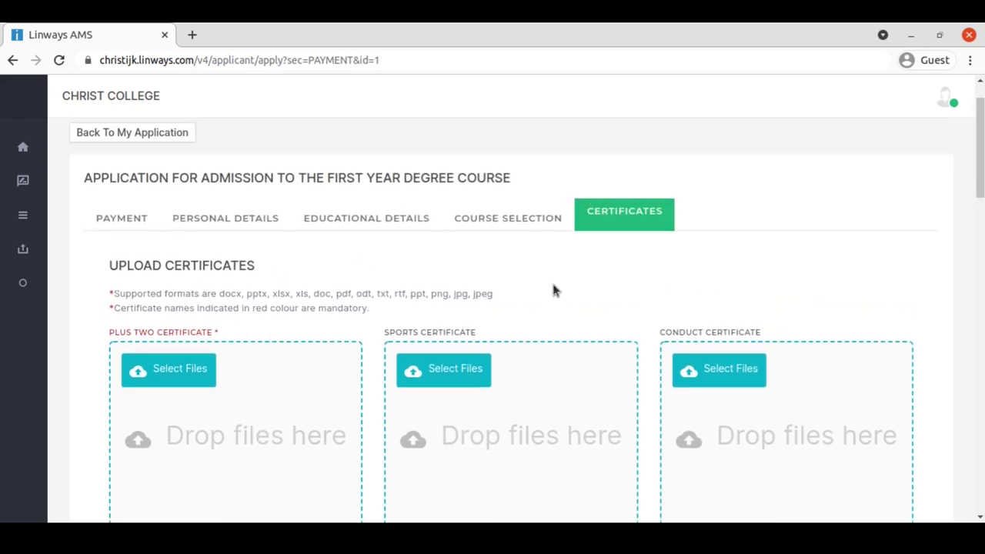
- Look through the certificate upload section for the supported formats, the mandatory certificates and the optional certificate slots
scroll(553, 291, down, 3)
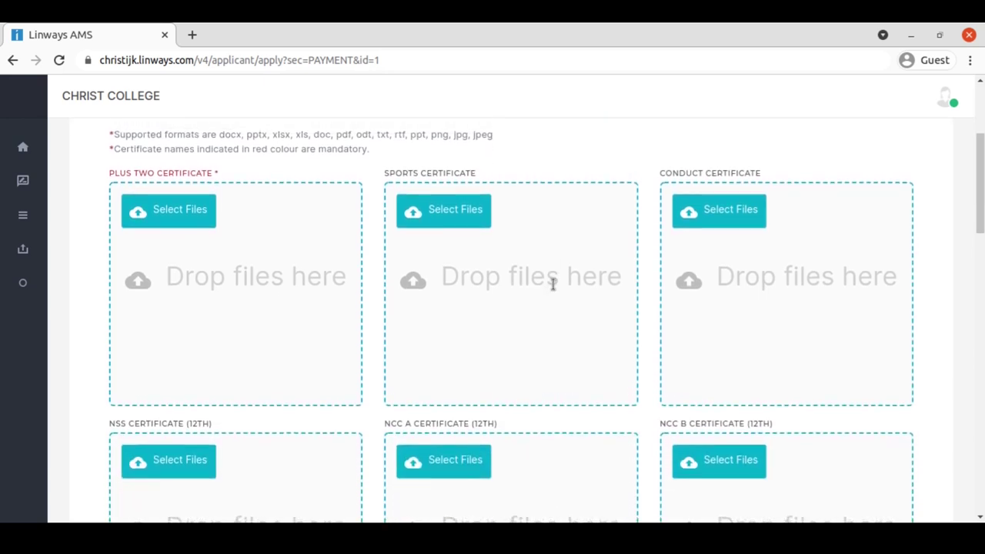
scroll(552, 288, up, 2)
scroll(554, 288, down, 2)
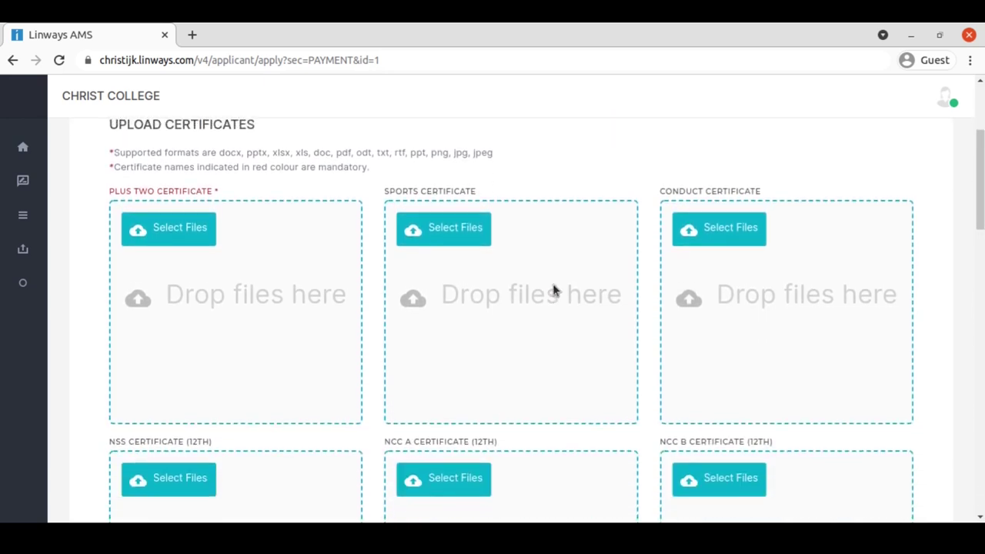
scroll(553, 288, up, 2)
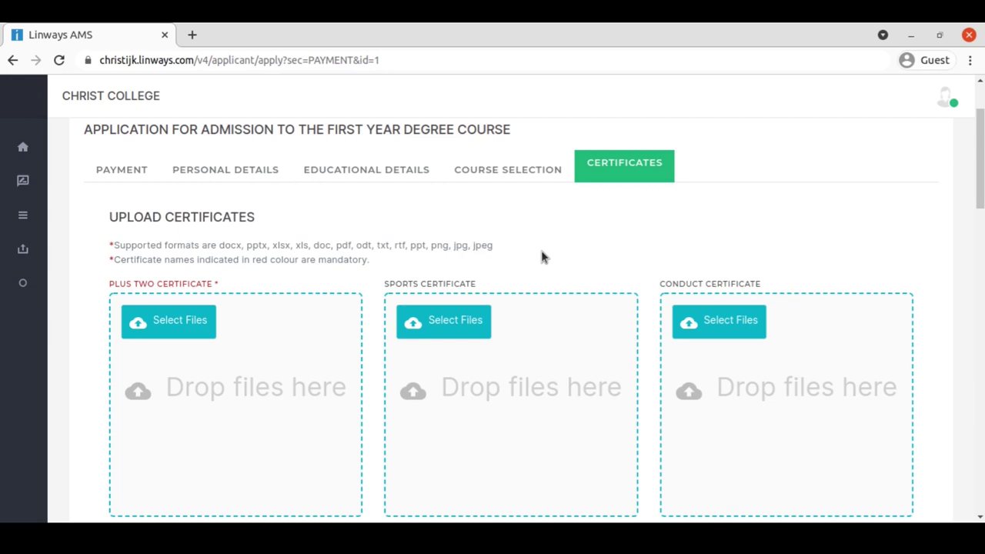
scroll(541, 252, down, 4)
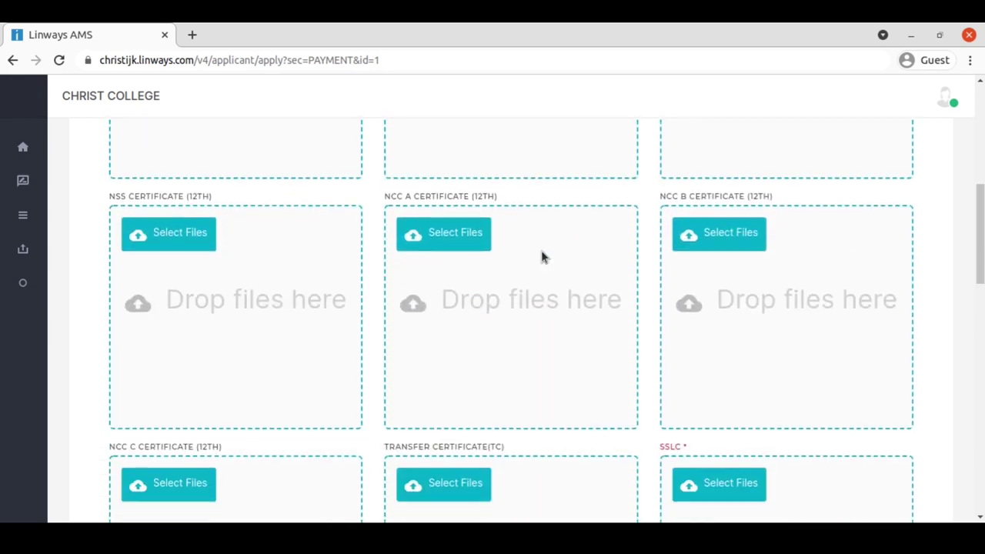
scroll(541, 252, down, 7)
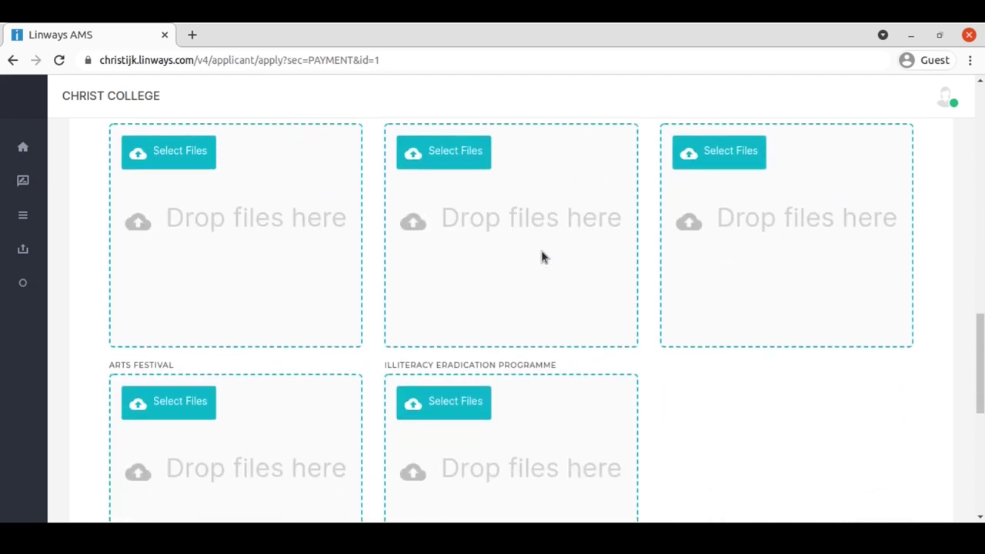
scroll(541, 251, down, 4)
click(522, 330)
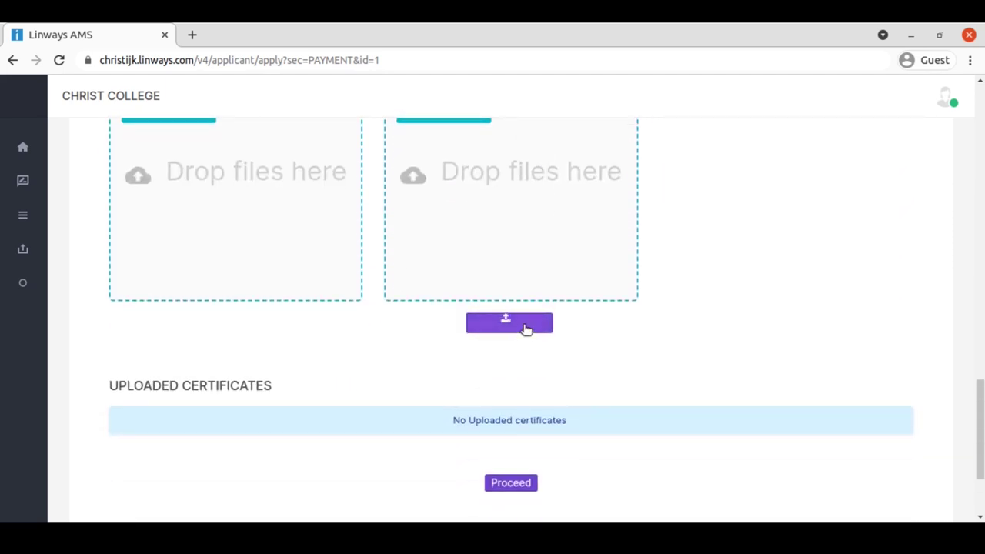
scroll(527, 330, up, 10)
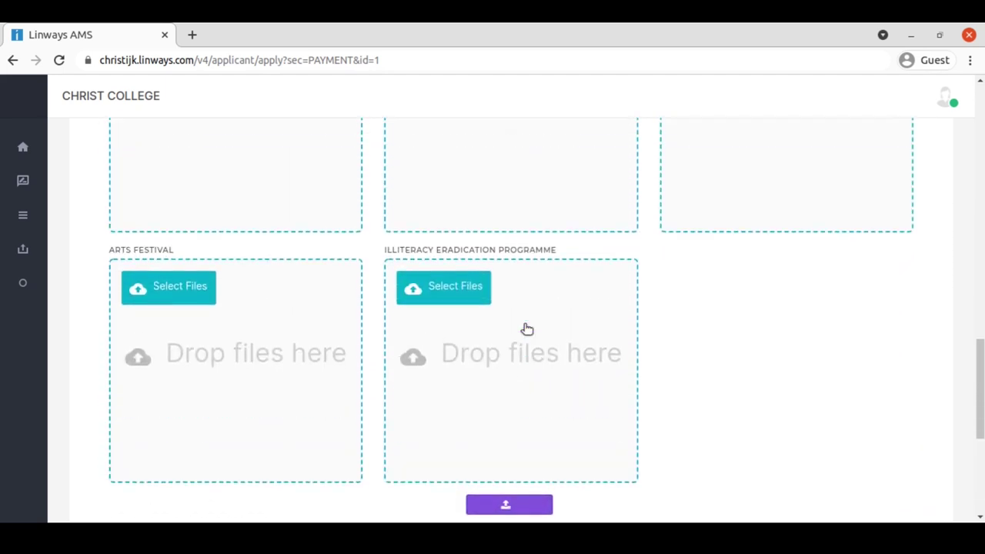
scroll(527, 330, up, 3)
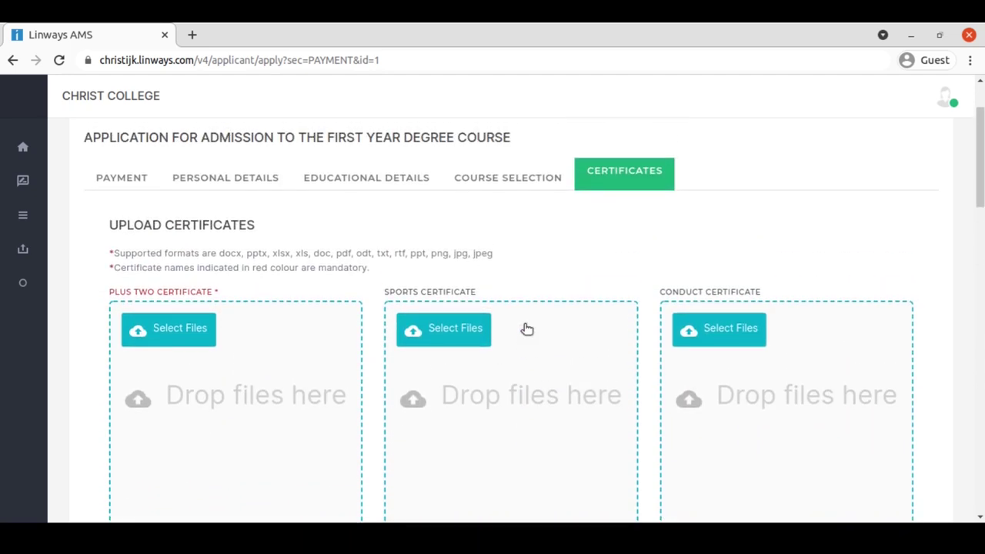
- Attach the file whose name begins with 1-s2.0-S00489 as the Plus Two Certificate
scroll(525, 329, down, 2)
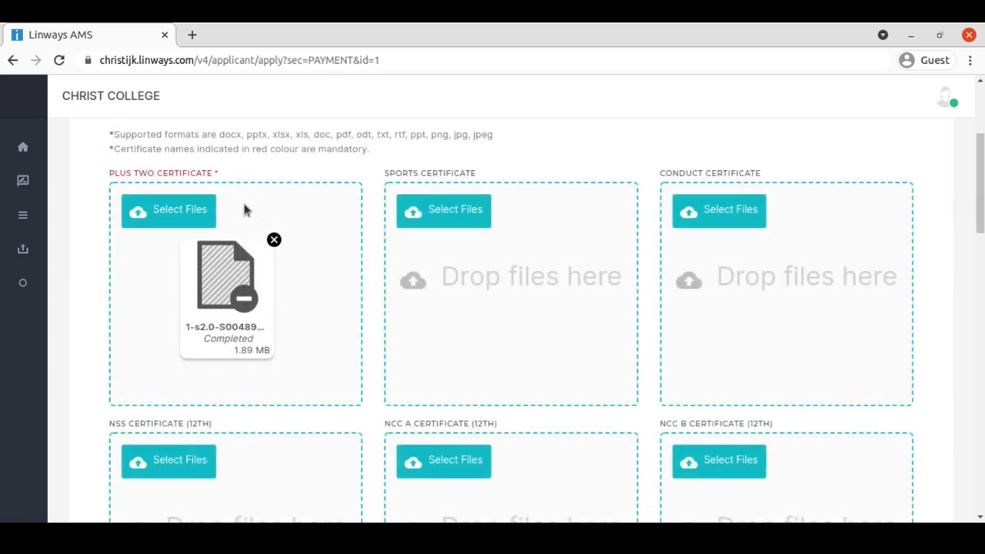
scroll(244, 211, down, 3)
scroll(244, 209, down, 1)
scroll(244, 209, up, 4)
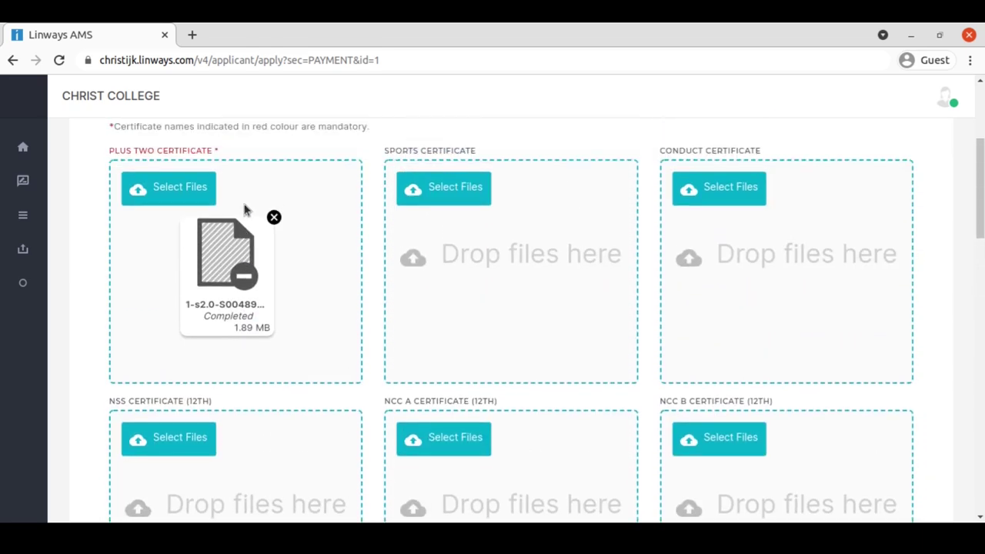
scroll(477, 220, up, 1)
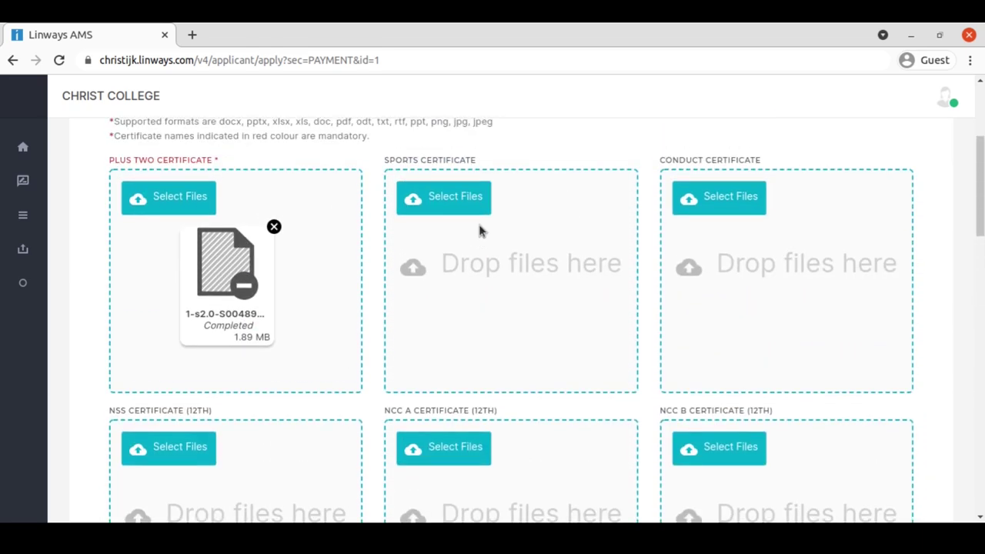
scroll(645, 203, down, 2)
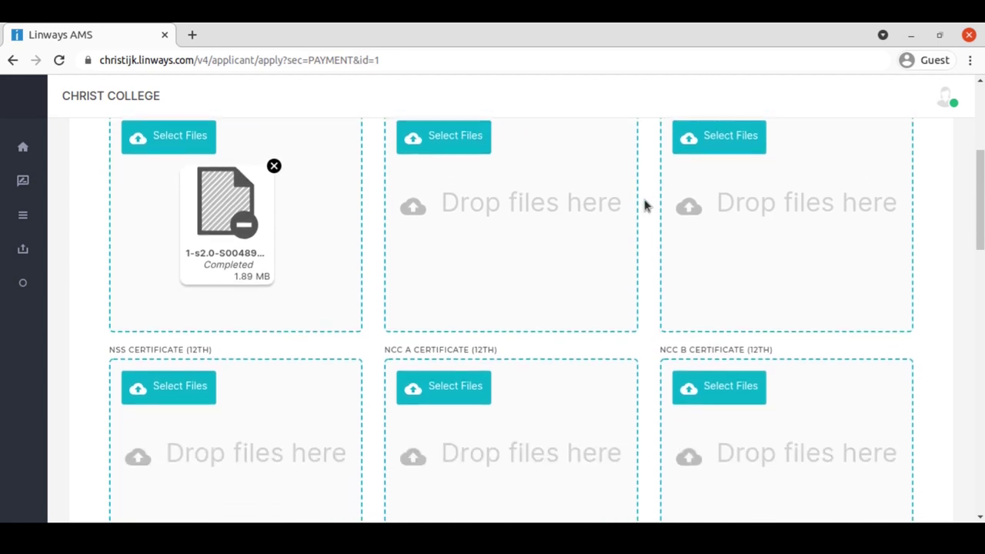
scroll(645, 205, up, 2)
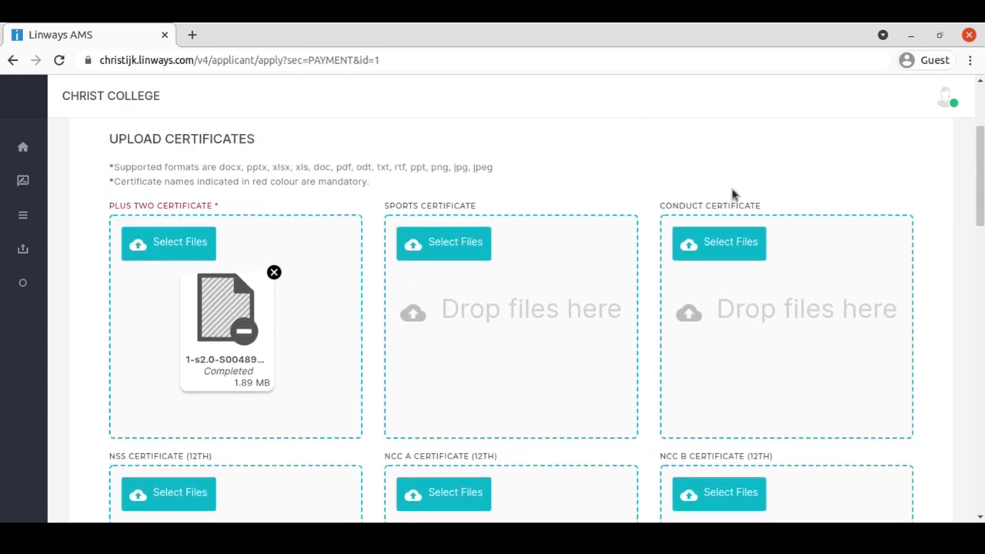
- Look over the remaining certificate slots and attach the file beginning with "050 Students Pr" to the mandatory SSLC slot
scroll(732, 194, down, 4)
scroll(732, 194, down, 1)
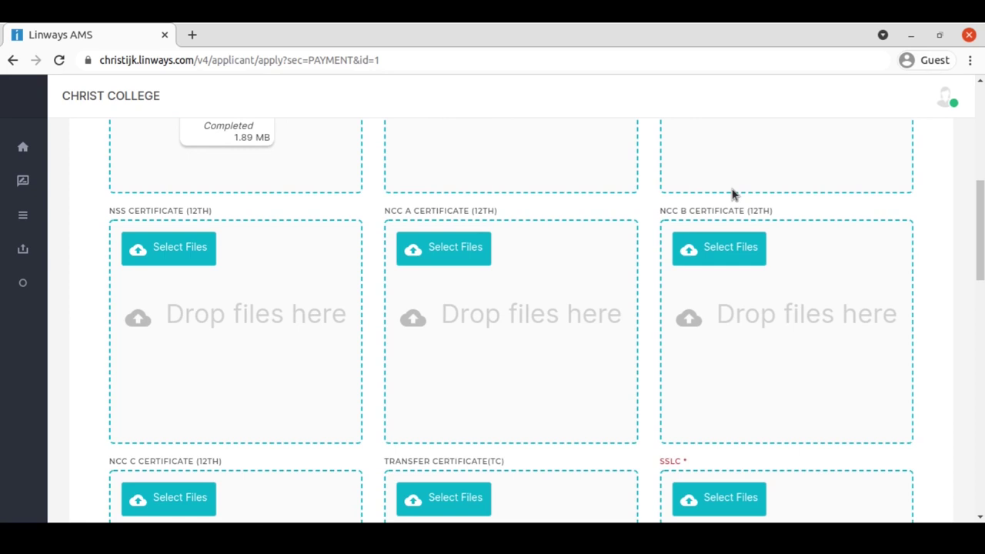
scroll(732, 194, down, 3)
scroll(732, 194, up, 2)
scroll(732, 194, up, 1)
scroll(732, 194, down, 10)
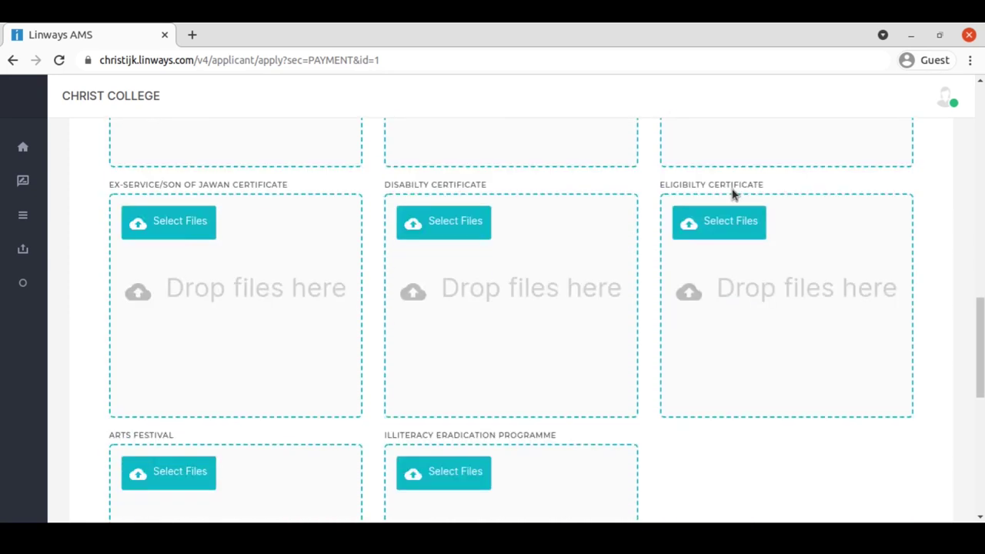
scroll(732, 194, down, 4)
scroll(732, 194, up, 9)
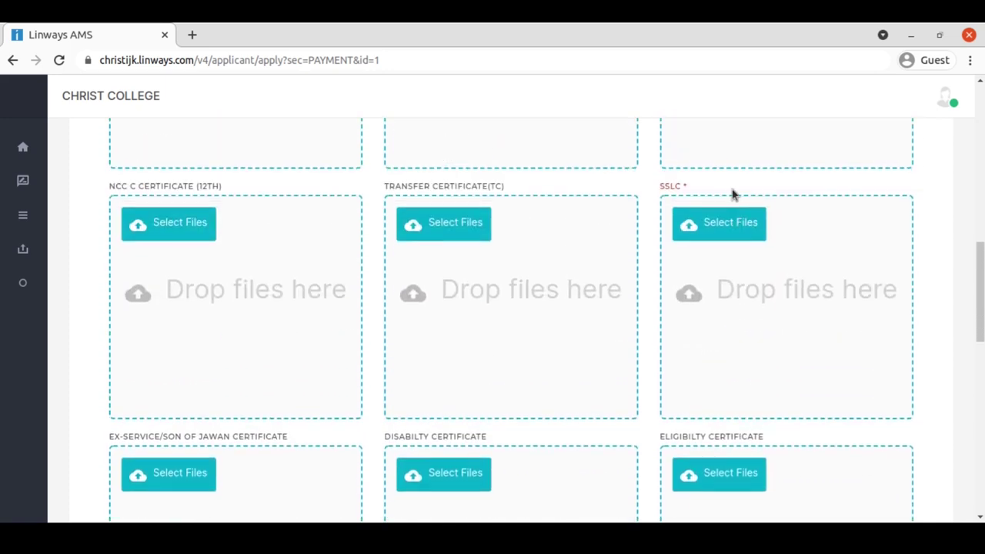
scroll(732, 194, up, 1)
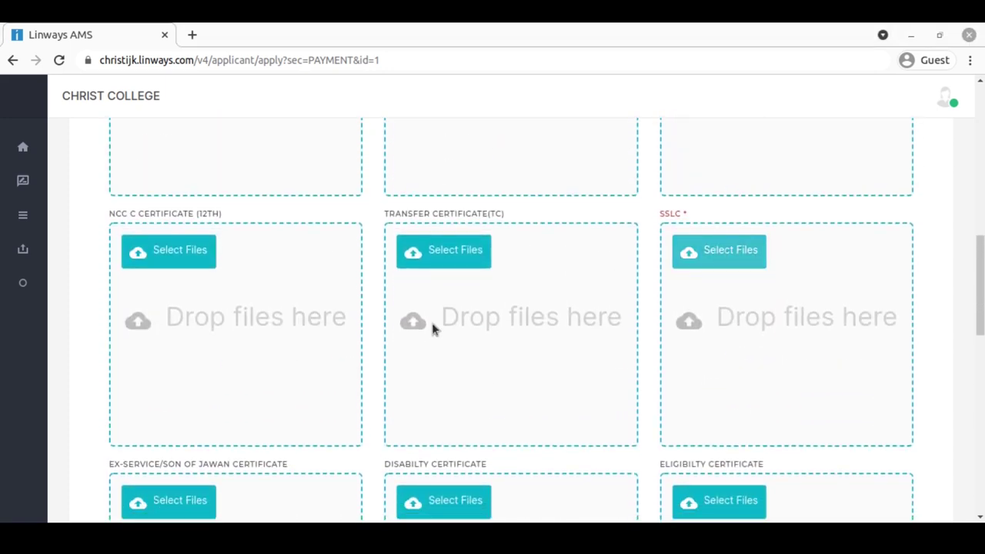
- Upload the attached Plus Two and SSLC certificates to the application
scroll(367, 358, down, 6)
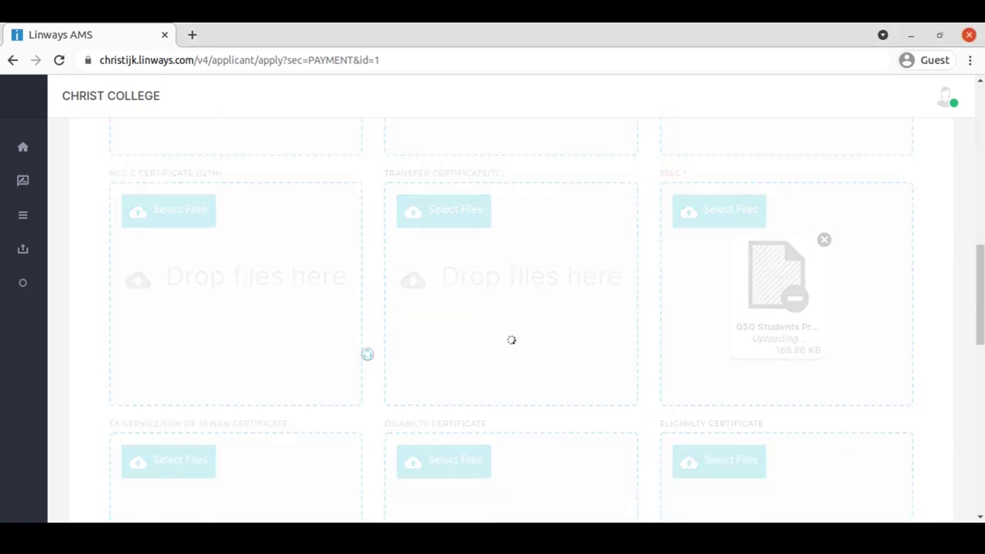
scroll(366, 358, down, 4)
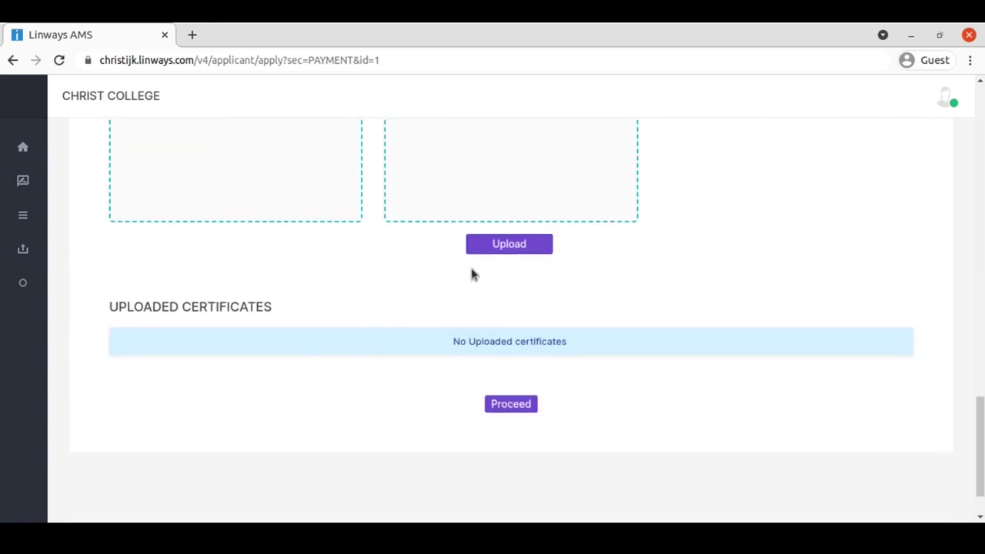
click(522, 245)
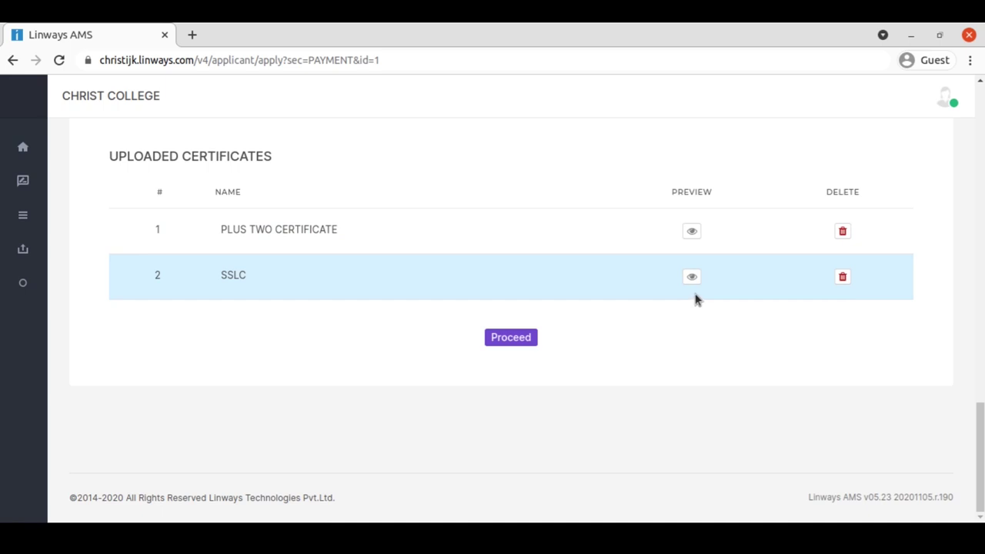
- Proceed from the finished certificates section and accept the redirection to My Applications
click(516, 340)
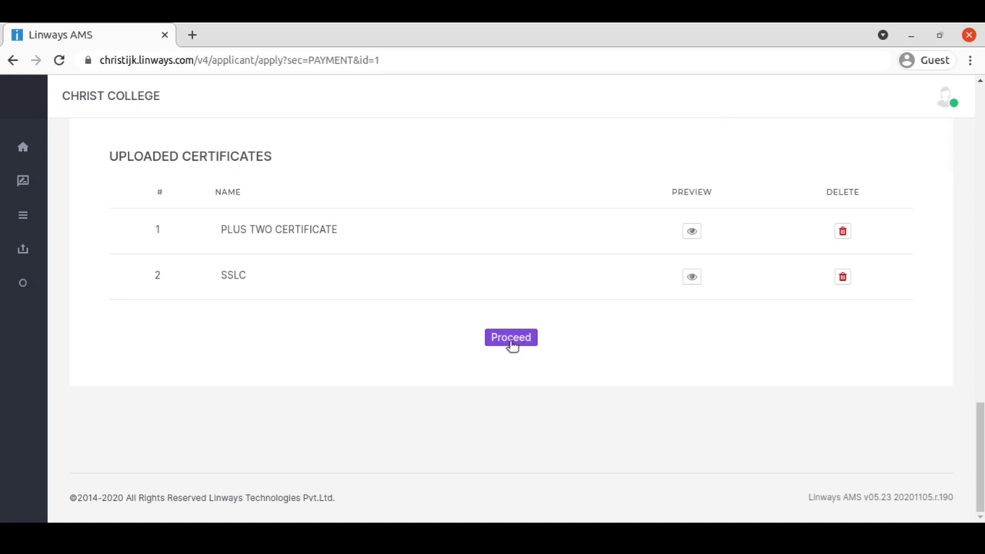
click(511, 339)
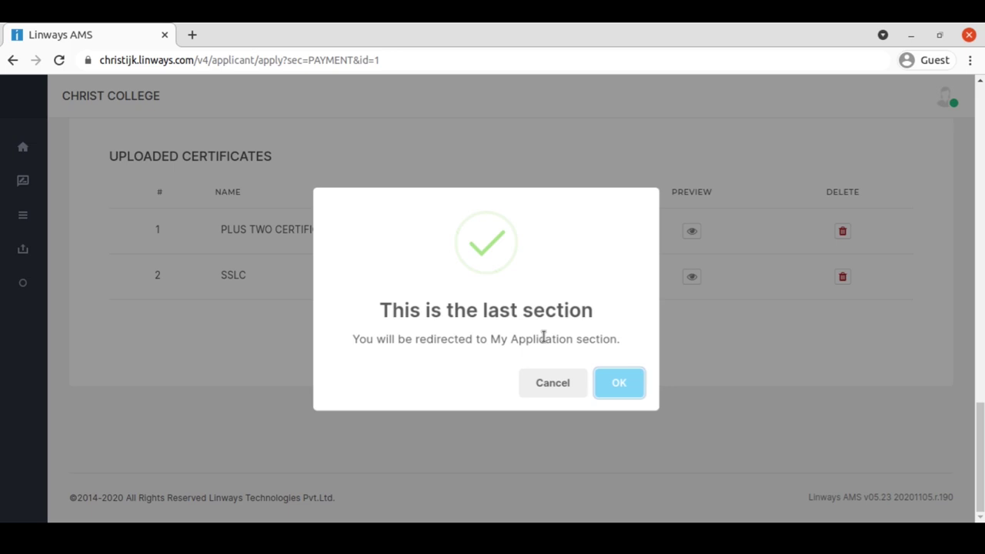
click(616, 395)
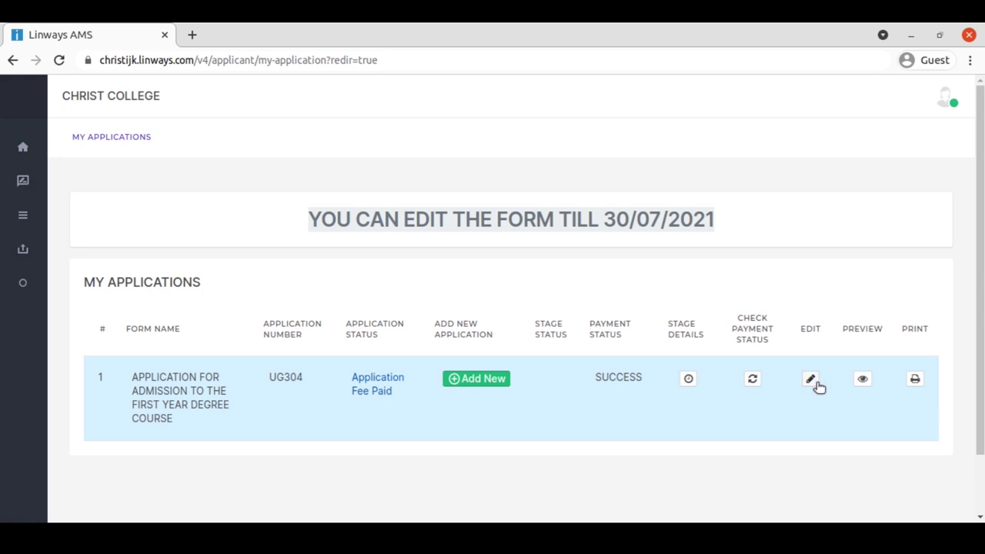
- Add a new application to the submitted first year degree form and start applying for a new course
scroll(613, 288, down, 2)
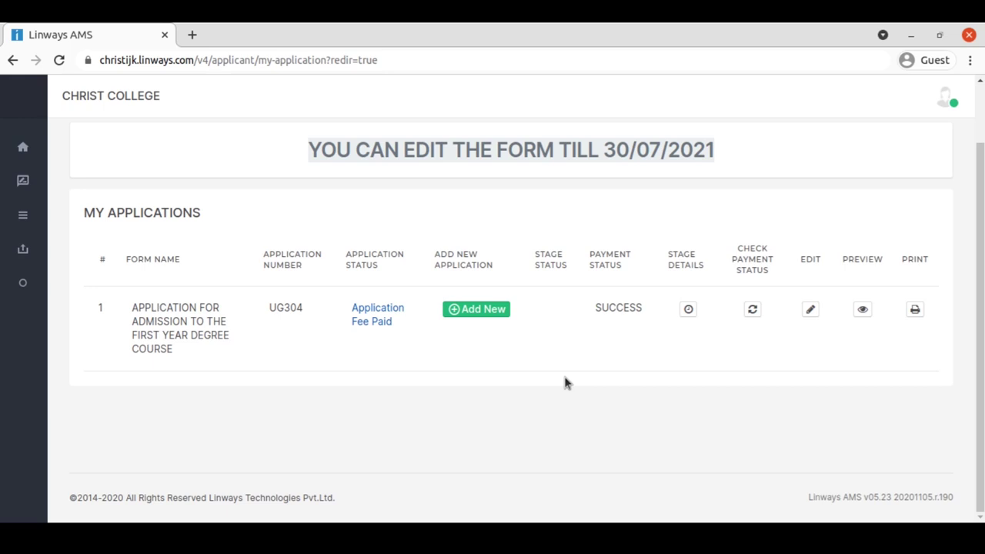
mouse_move(31, 223)
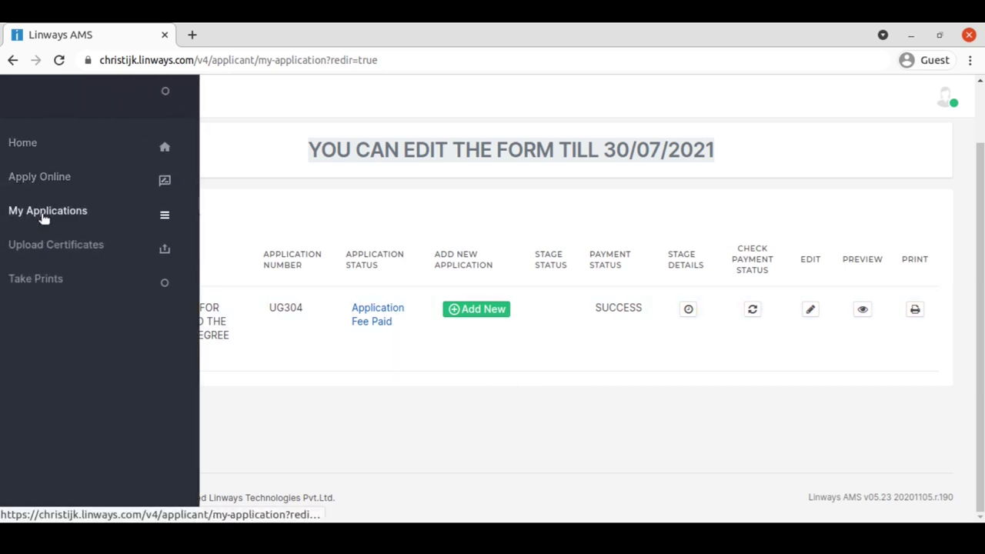
click(473, 312)
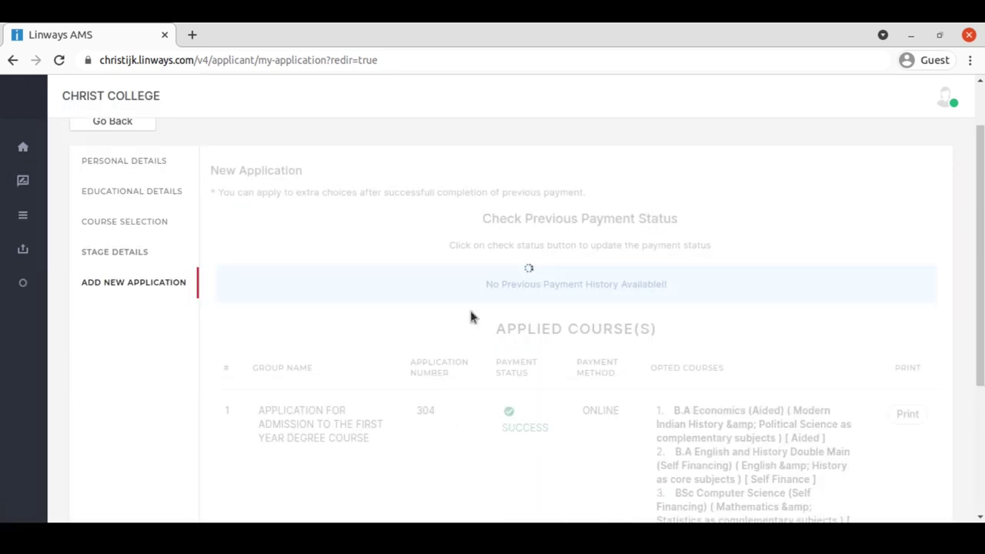
scroll(472, 316, down, 2)
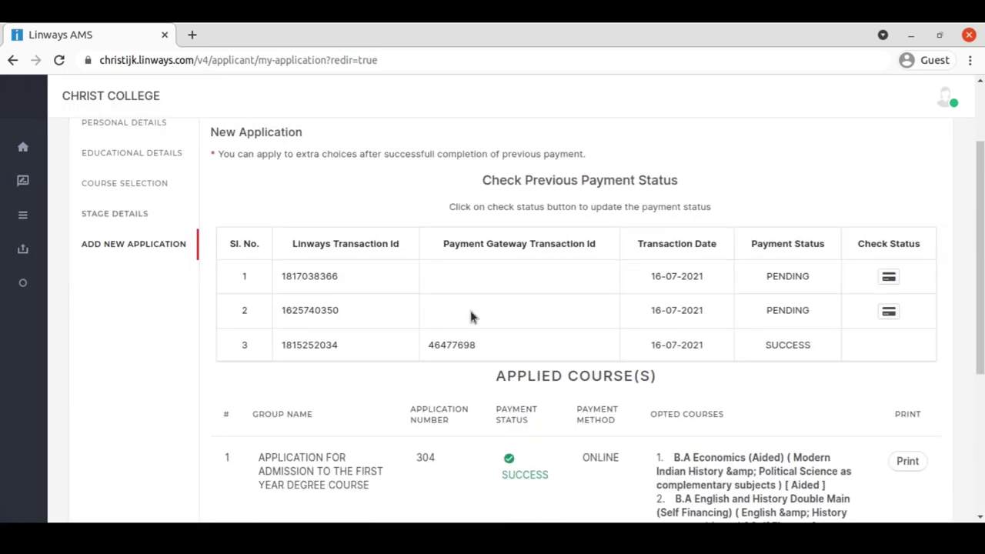
scroll(472, 316, up, 1)
scroll(471, 317, down, 3)
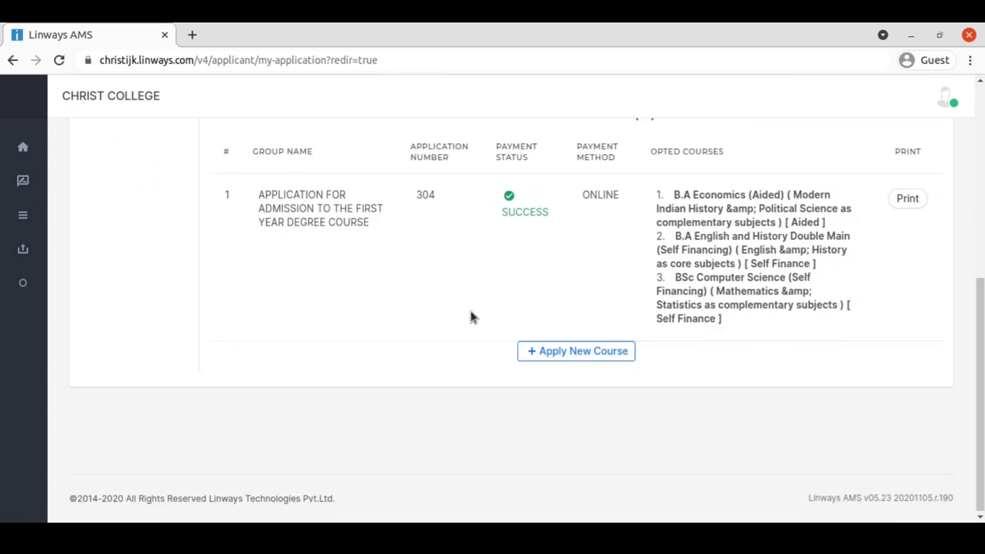
click(567, 358)
- Apply under UG MERIT FORM 2 with B.Com (Aided) as choice 1 and BSc Geology (Self Financing) as choice 2
scroll(564, 354, down, 2)
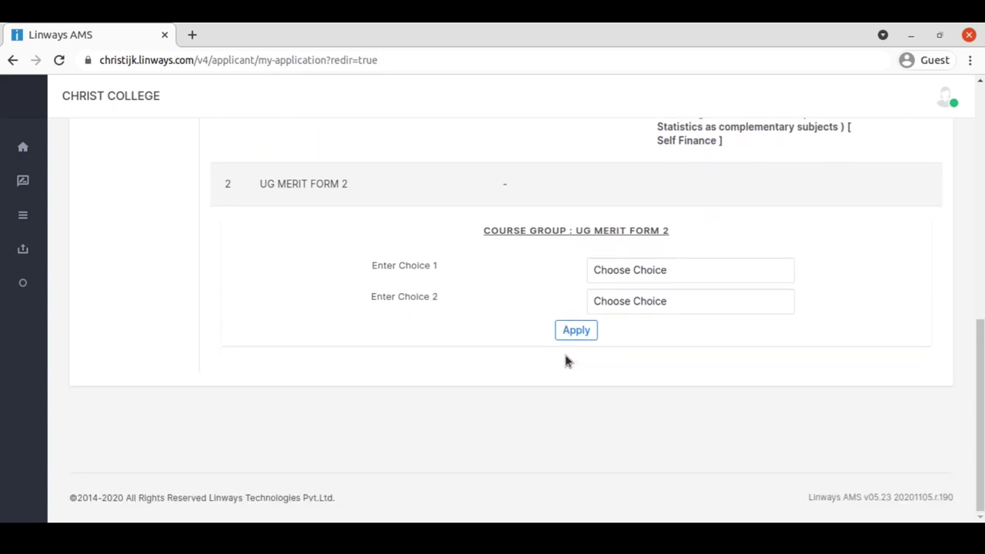
click(657, 306)
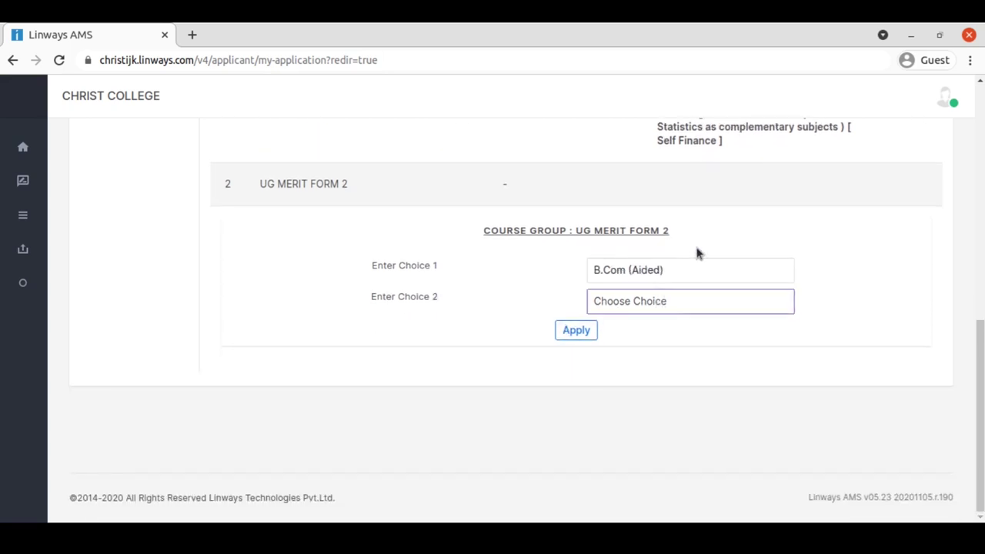
click(663, 335)
click(576, 331)
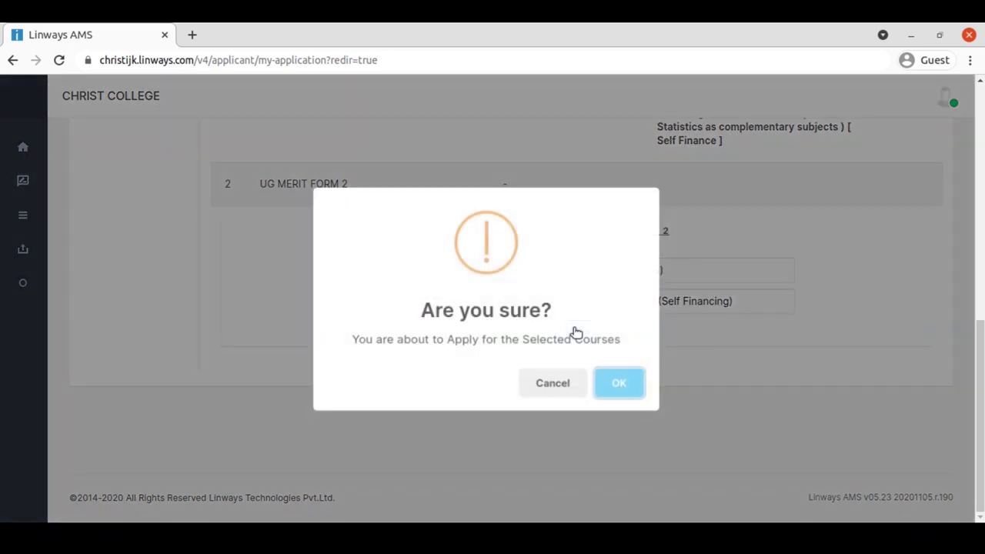
click(620, 381)
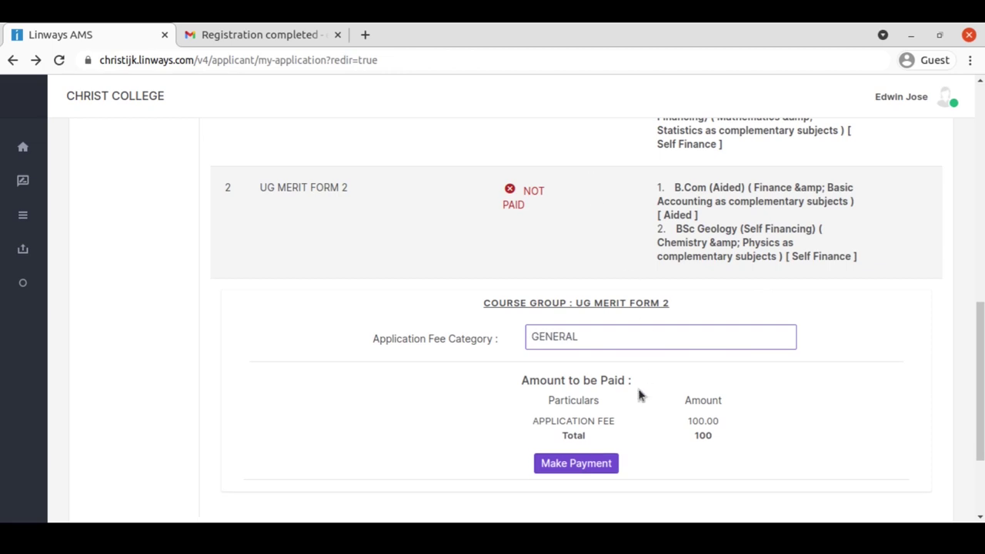
- Open the payment terms for the GENERAL category fee of UG MERIT FORM 2, read them through, and close them without proceeding
click(579, 465)
scroll(579, 348, down, 10)
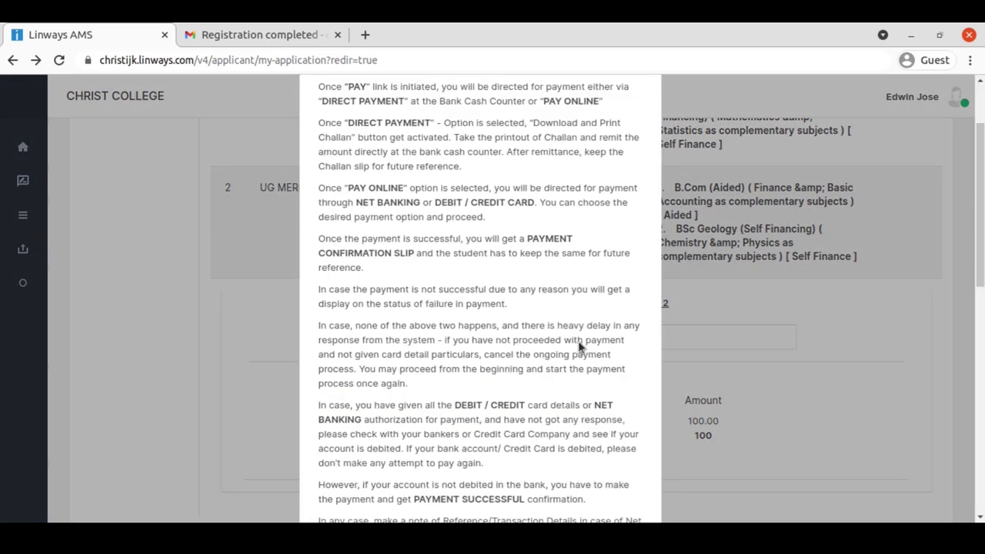
scroll(579, 347, down, 1)
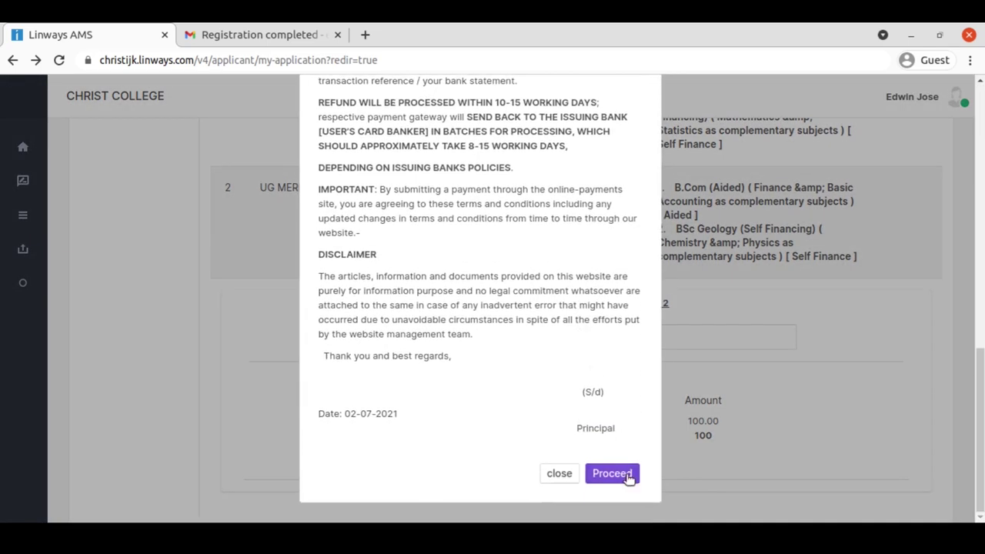
click(559, 474)
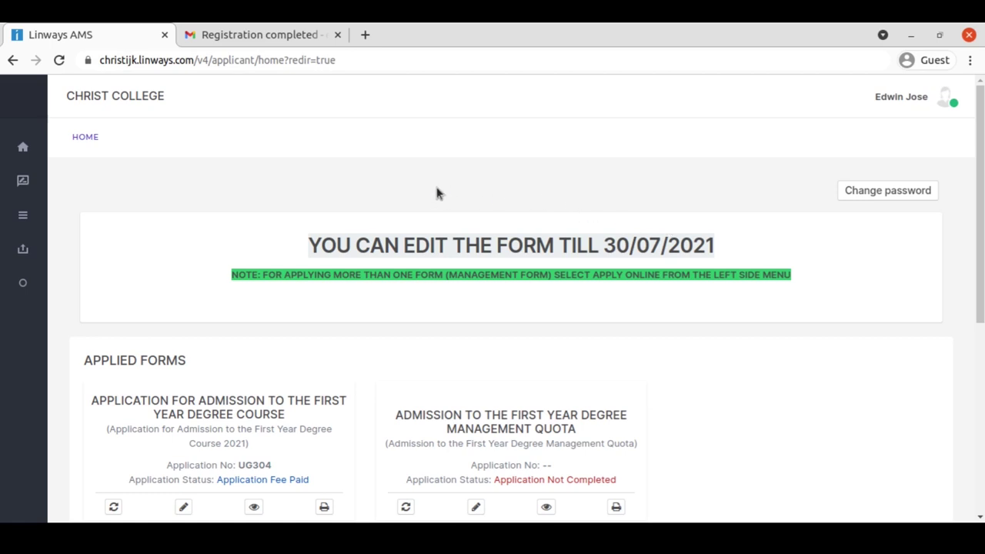
- Open the Admission to the First Year Degree Management Quota form from the online UG forms and review its online payment section
mouse_move(3, 156)
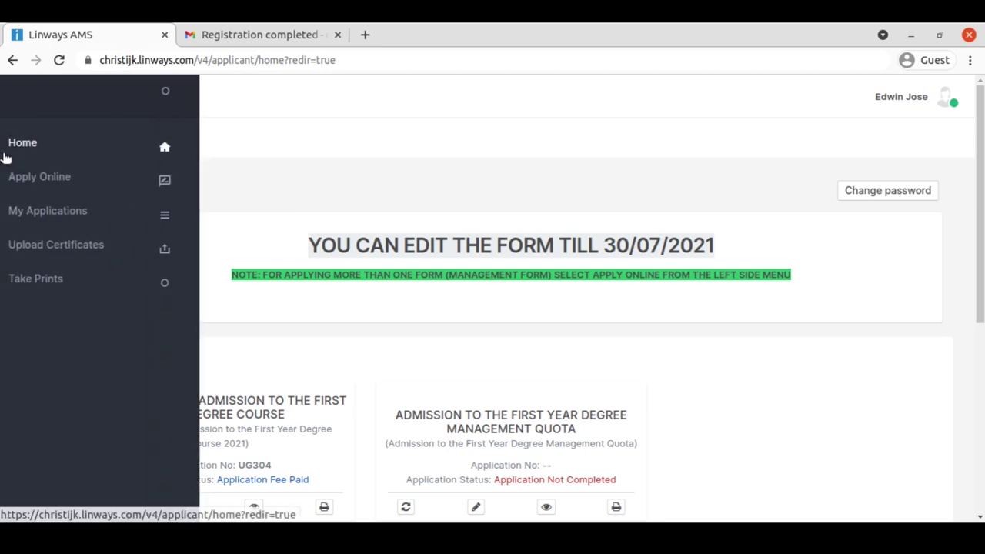
click(38, 178)
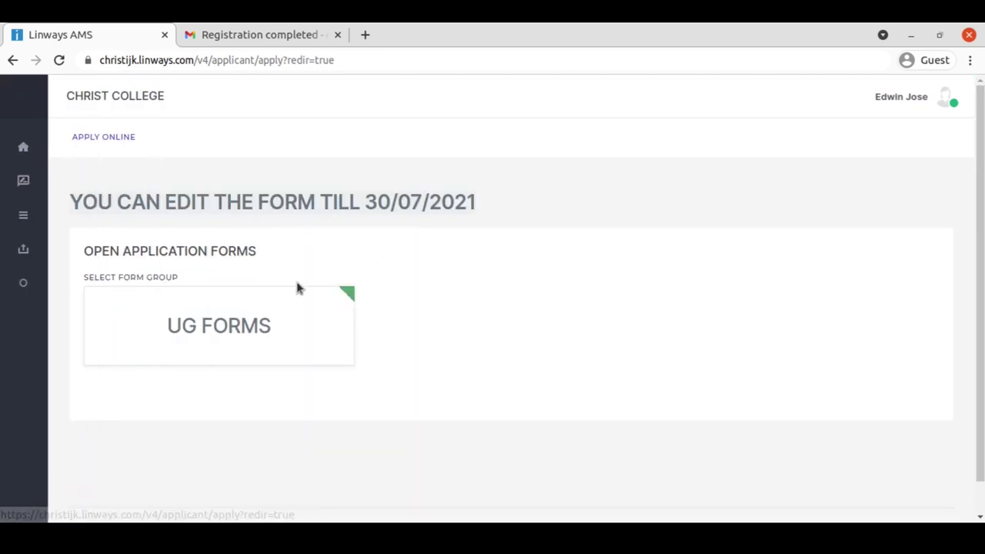
click(233, 308)
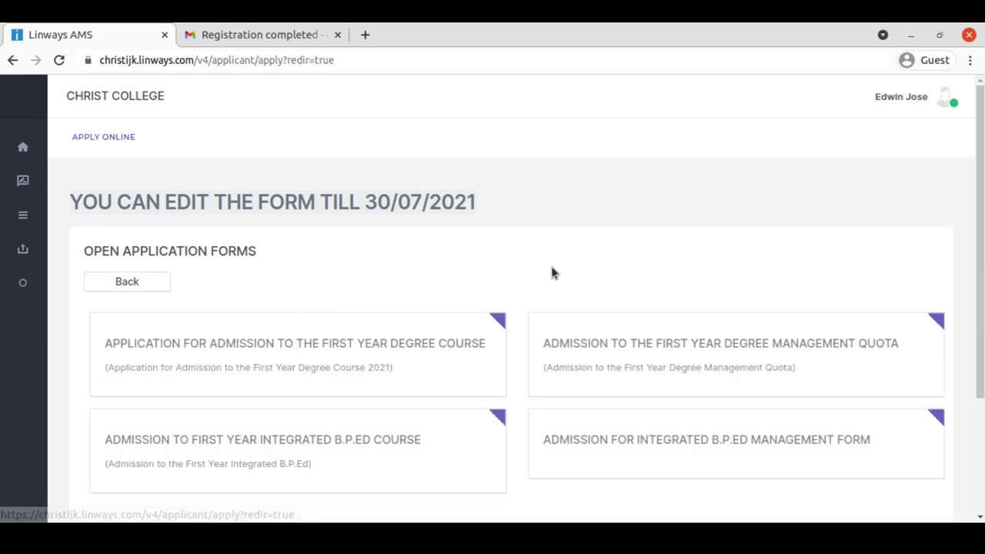
click(766, 341)
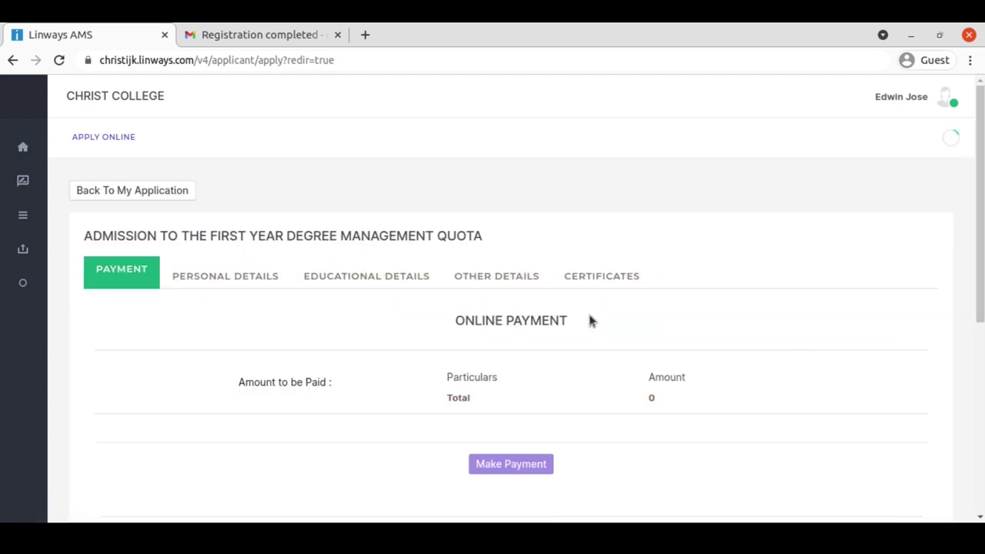
scroll(578, 314, down, 3)
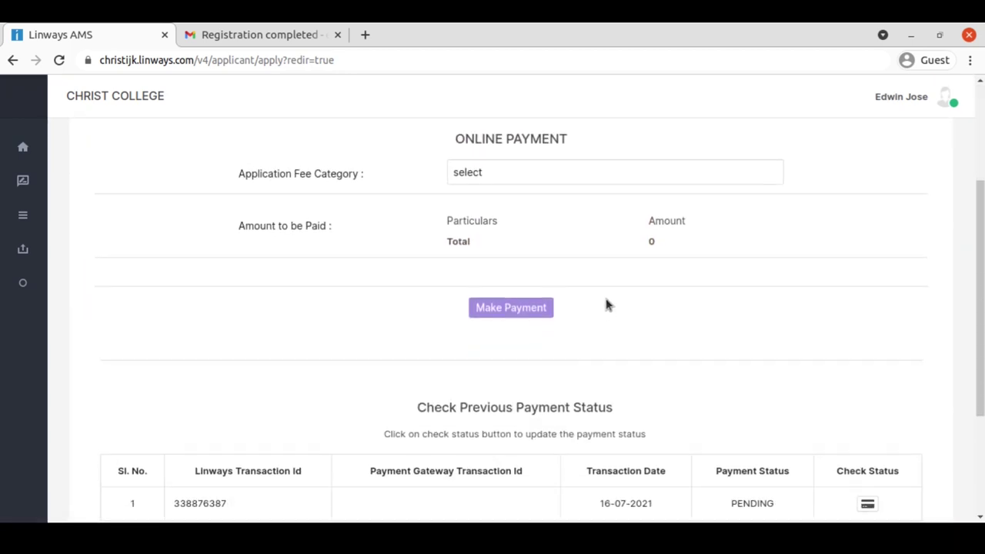
scroll(606, 305, up, 2)
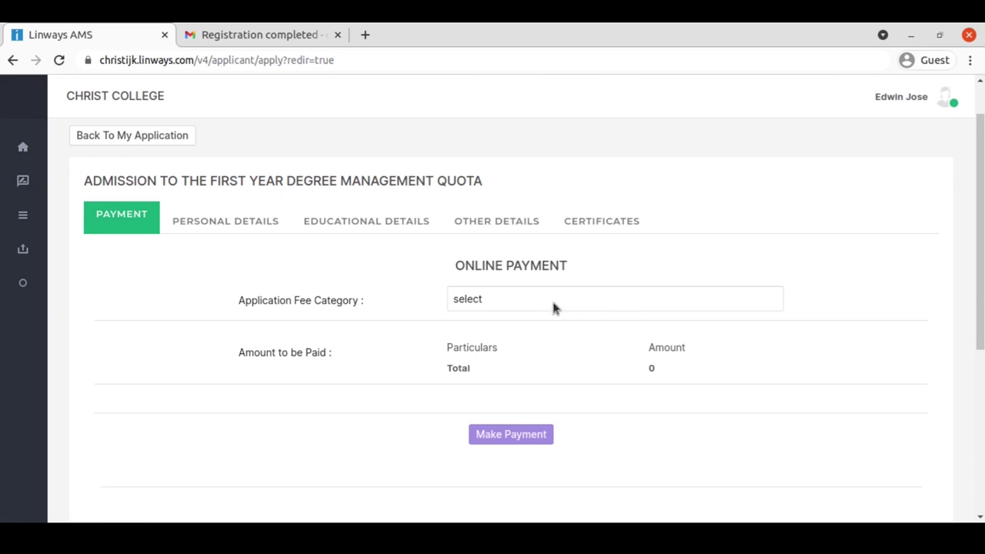
click(537, 333)
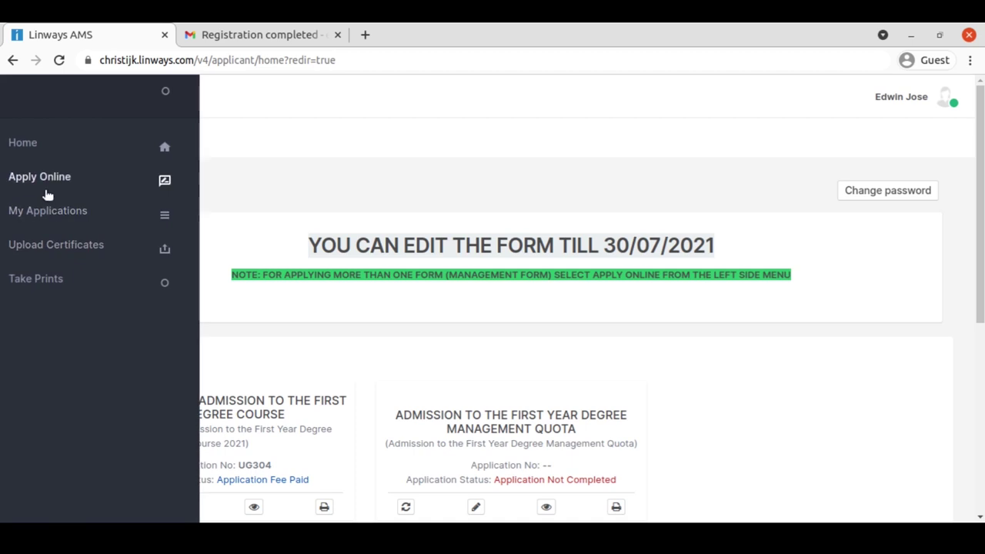
- Open My Applications and review the status, payment, edit, preview and print options for both applied forms
click(44, 216)
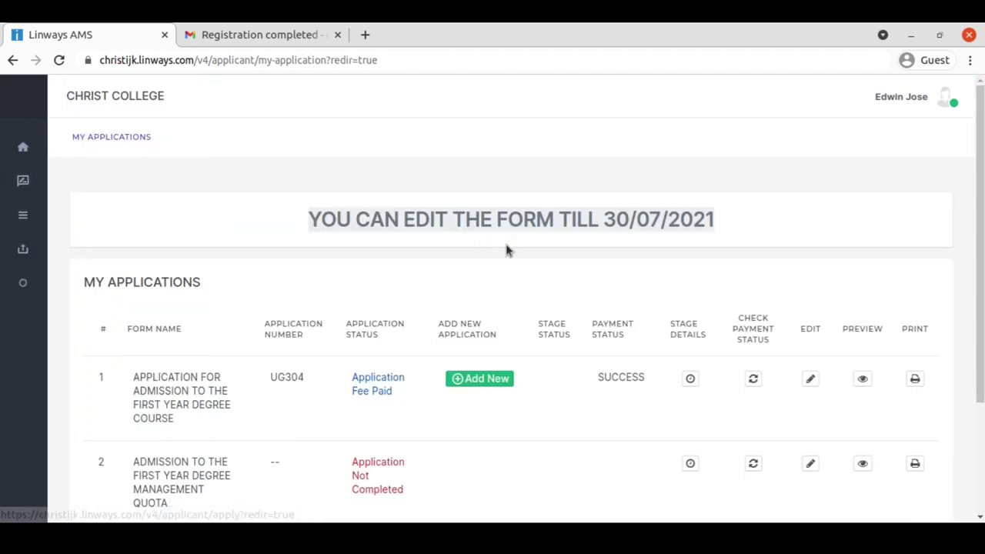
scroll(506, 249, down, 3)
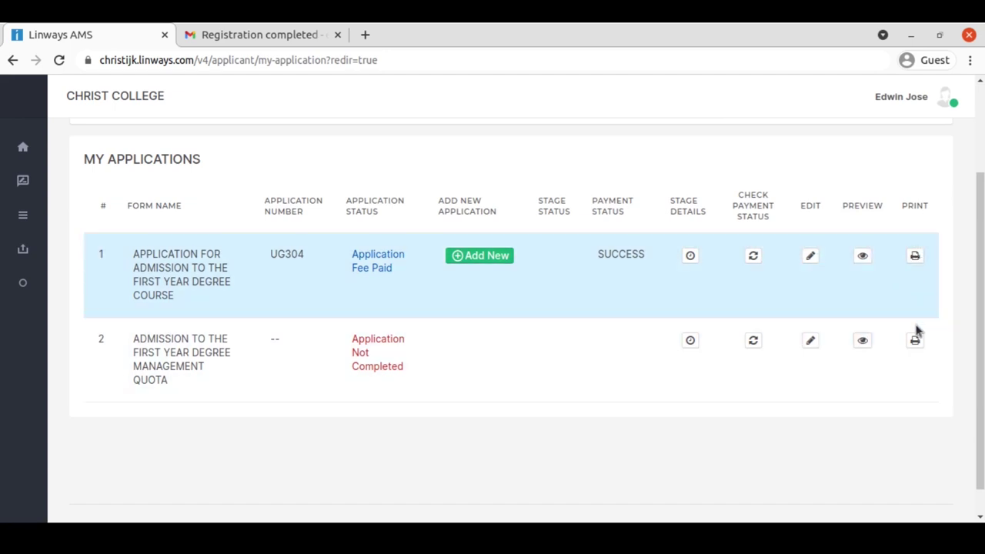
scroll(916, 331, up, 3)
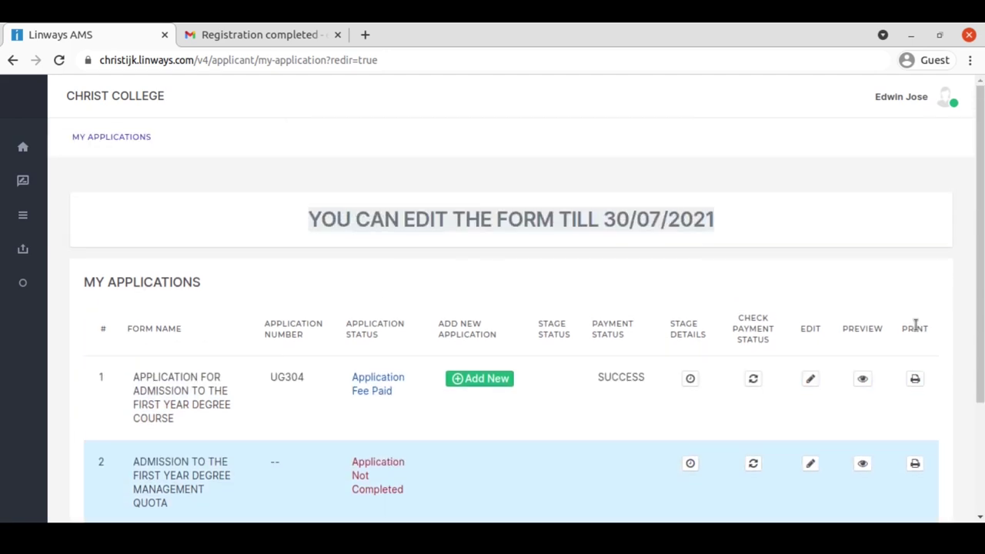
- Open the certificate upload page and review the upload slots and the list of uploaded certificates
mouse_move(36, 238)
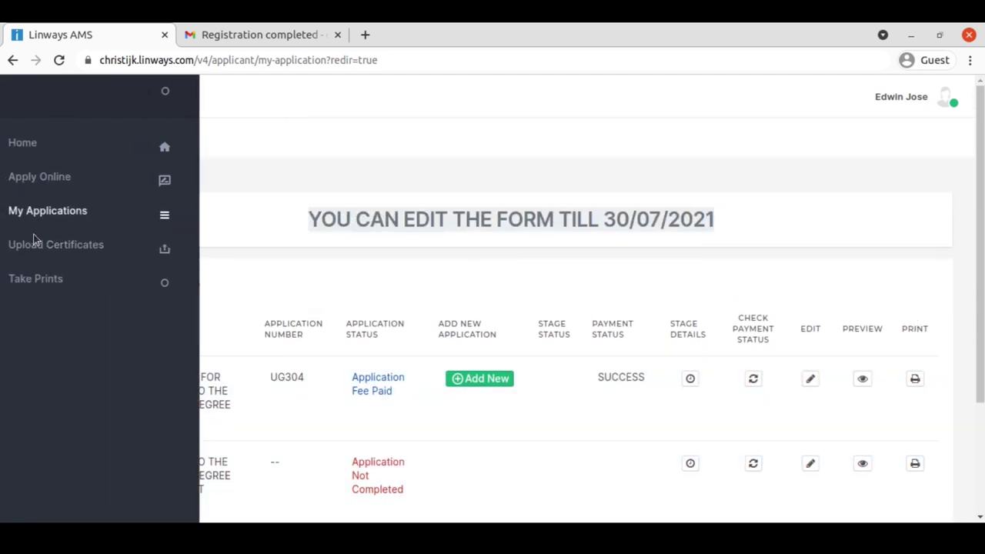
click(46, 246)
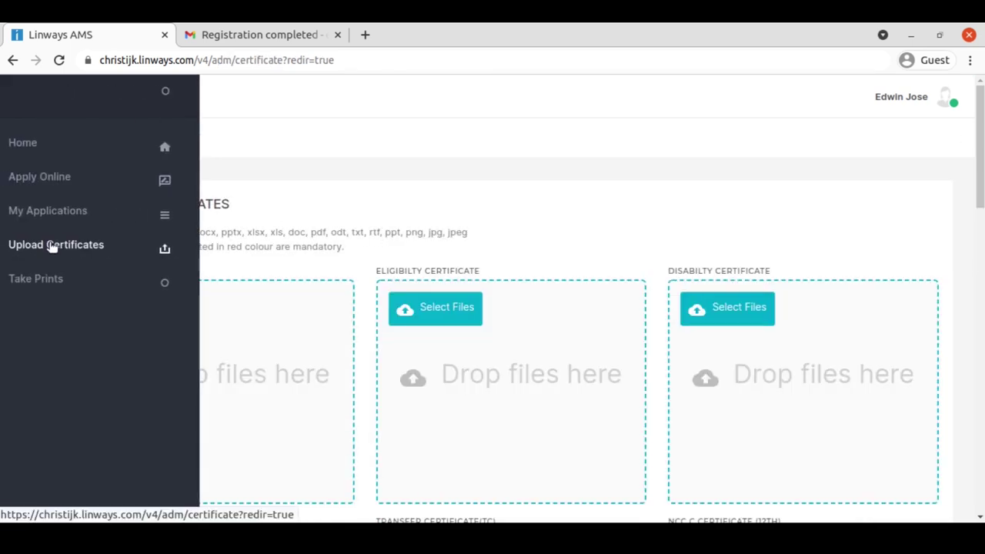
scroll(454, 255, down, 3)
scroll(454, 256, down, 5)
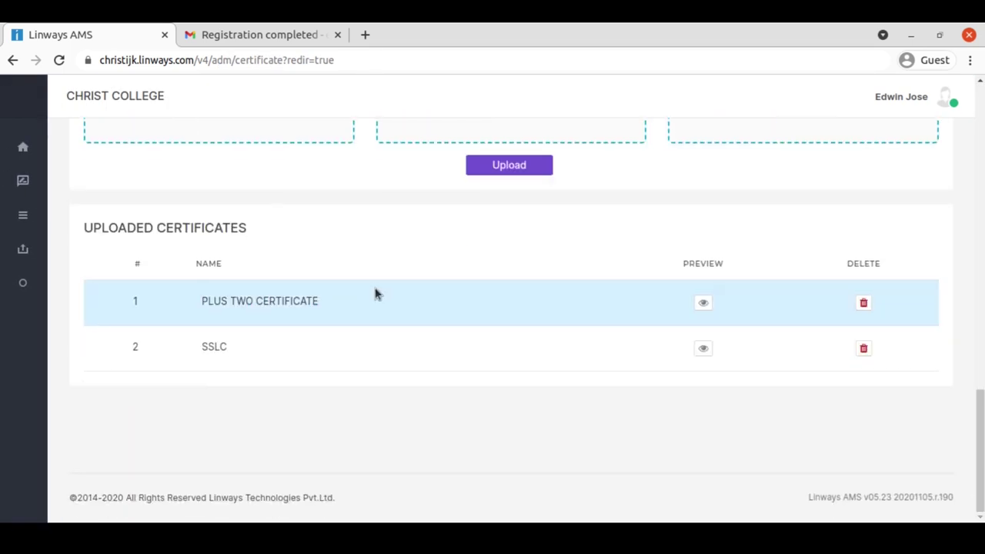
scroll(374, 363, up, 10)
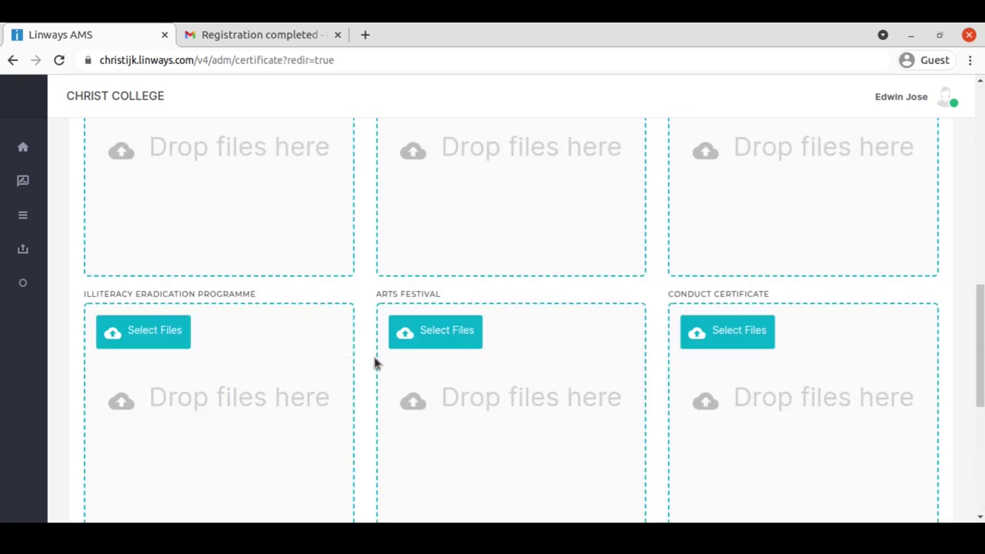